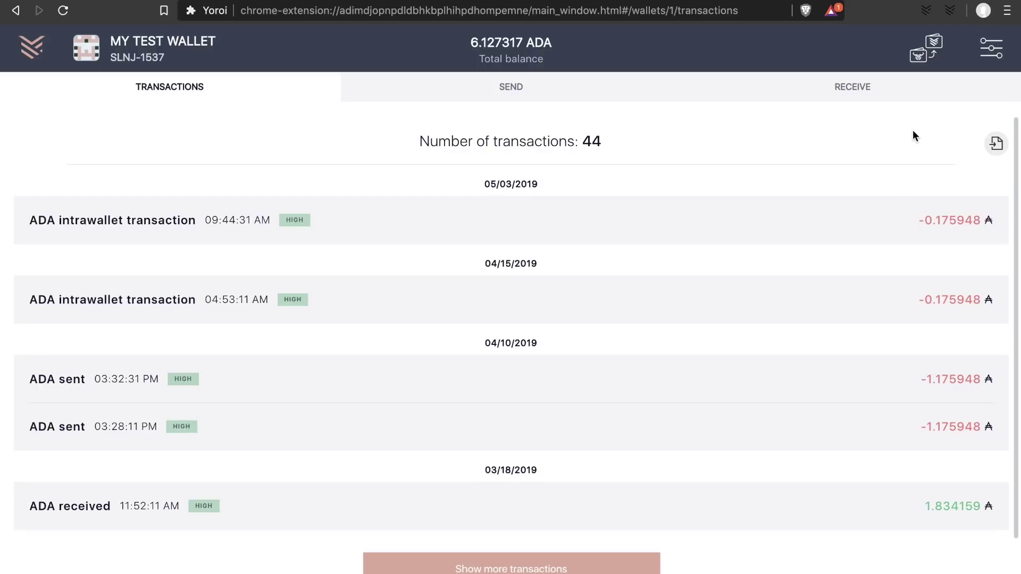
In Paper Wallet settings, set the number of addresses to 3 with checksum printing left on.
{"action": "left_click", "coordinate": [987, 60]}
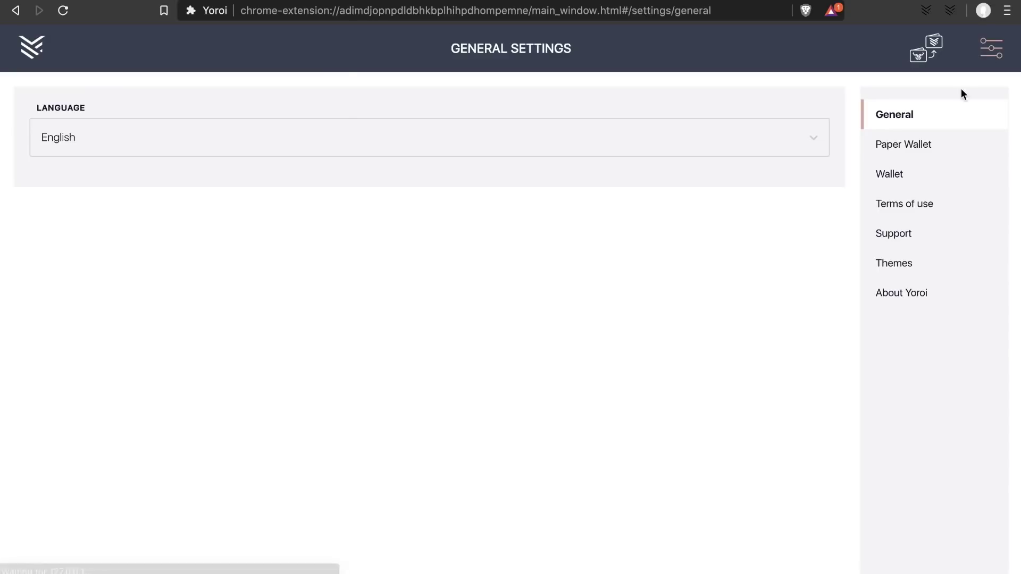
{"action": "left_click", "coordinate": [918, 147]}
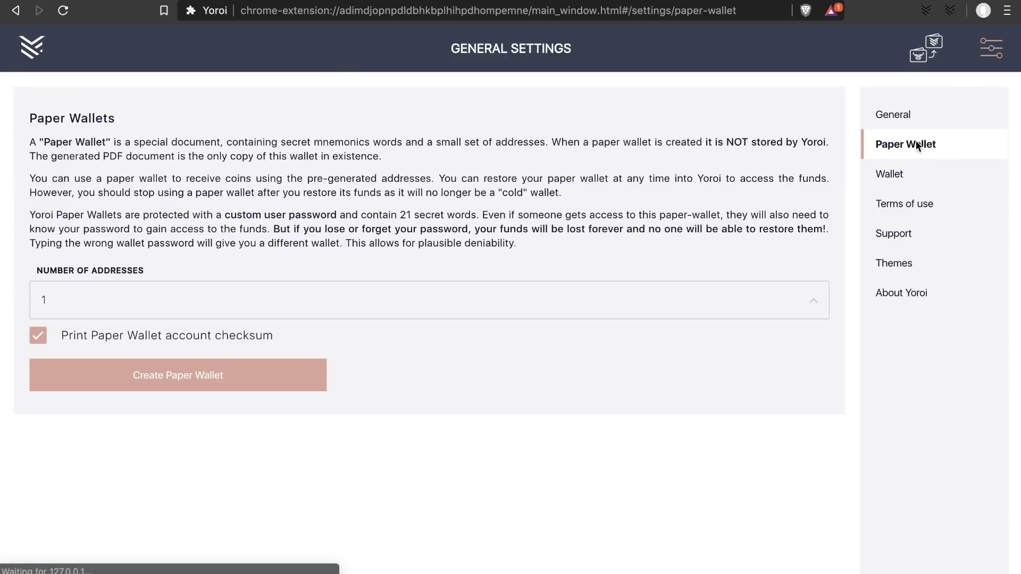
{"action": "left_click", "coordinate": [430, 288]}
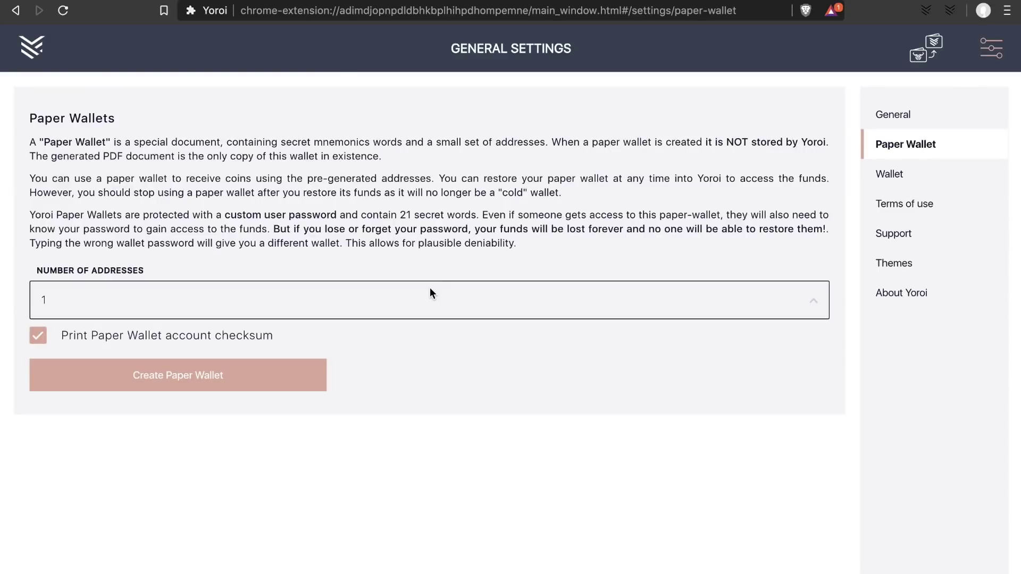
{"action": "left_click", "coordinate": [346, 305]}
{"action": "left_click", "coordinate": [285, 189]}
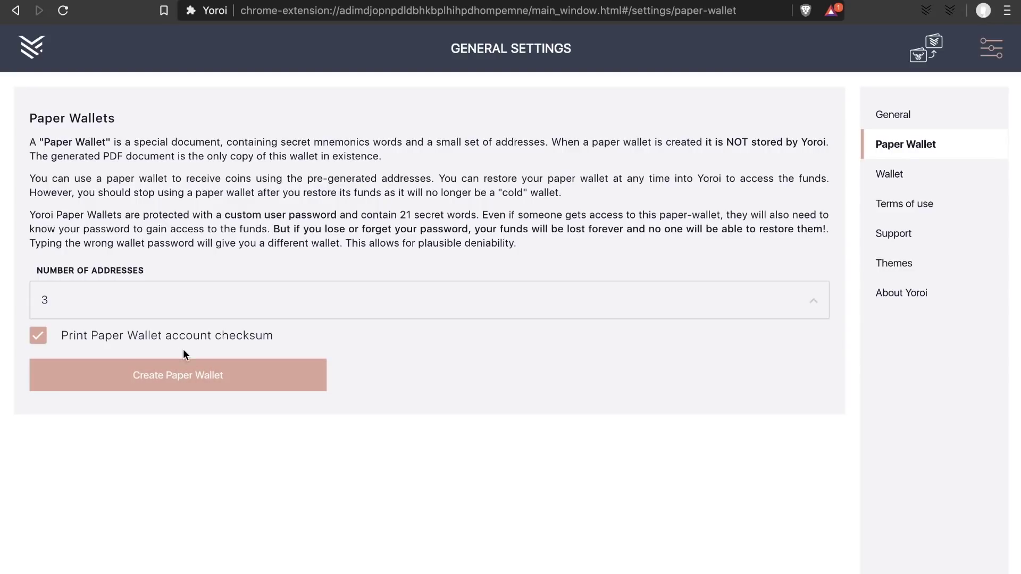
Start creating a paper wallet and enter the same password in both password fields.
{"action": "left_click", "coordinate": [197, 394]}
{"action": "left_click", "coordinate": [374, 285]}
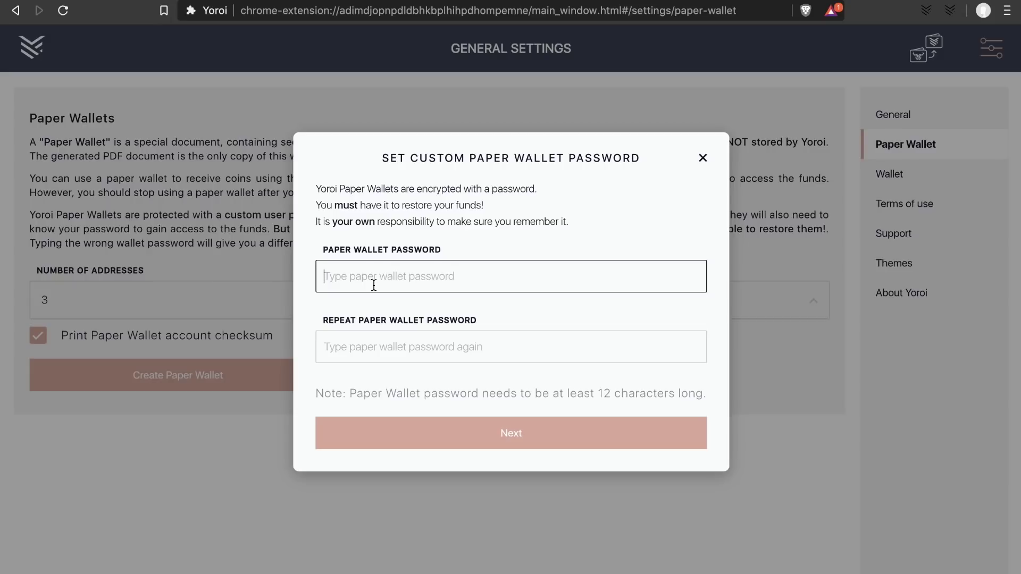
{"action": "type", "text": "*************"}
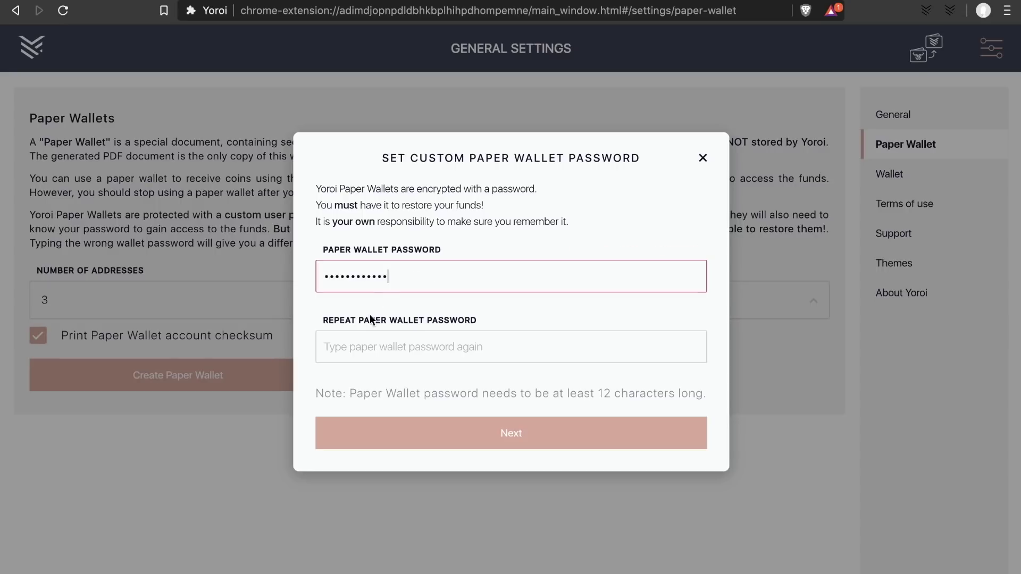
{"action": "left_click", "coordinate": [363, 343]}
{"action": "type", "text": "*************"}
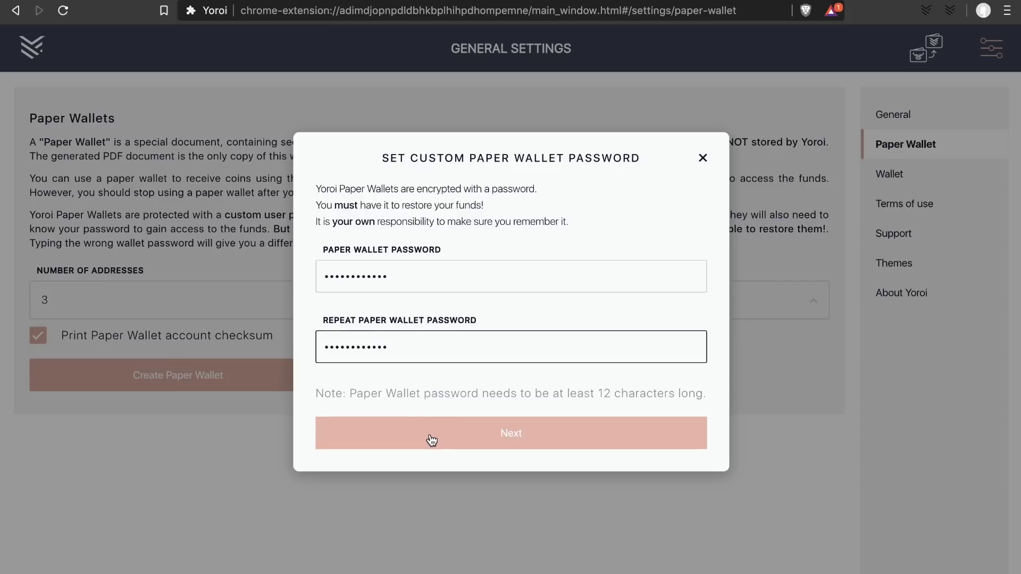
{"action": "left_click", "coordinate": [431, 437]}
Render the paper wallet PDF certificate, download and save it, and open the file.
{"action": "left_click", "coordinate": [431, 440]}
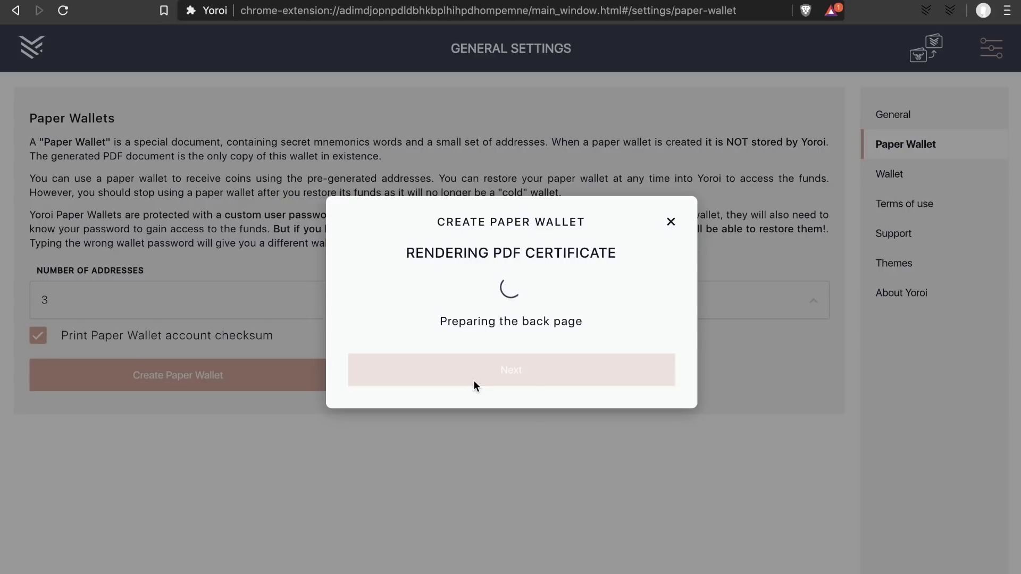
{"action": "left_click", "coordinate": [512, 305]}
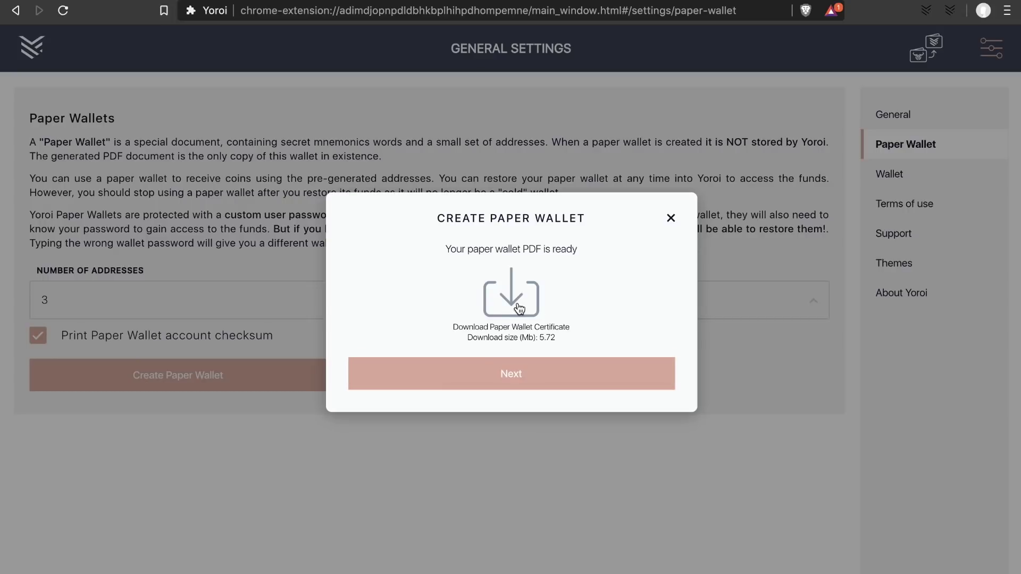
{"action": "left_click", "coordinate": [594, 162]}
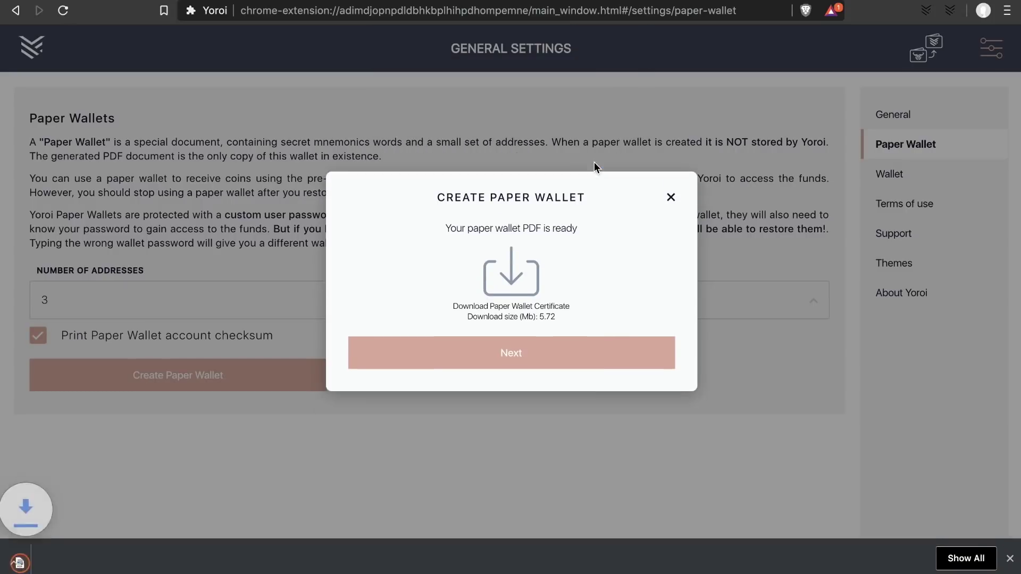
{"action": "left_click", "coordinate": [85, 555]}
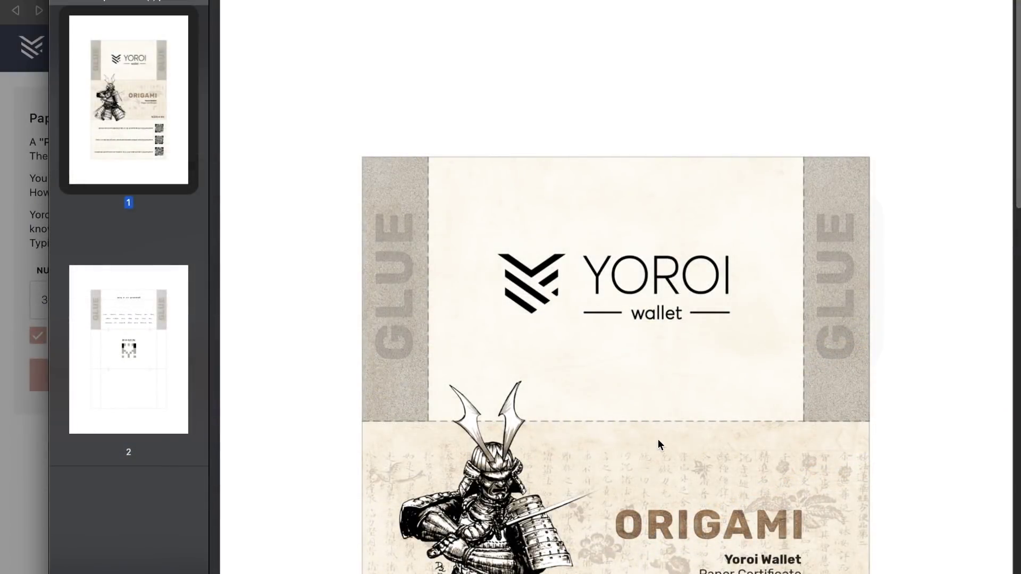
Scroll the certificate PDF from the page-1 cover and addresses down to page 2.
{"action": "scroll", "coordinate": [658, 441], "scroll_direction": "down", "scroll_amount": 10}
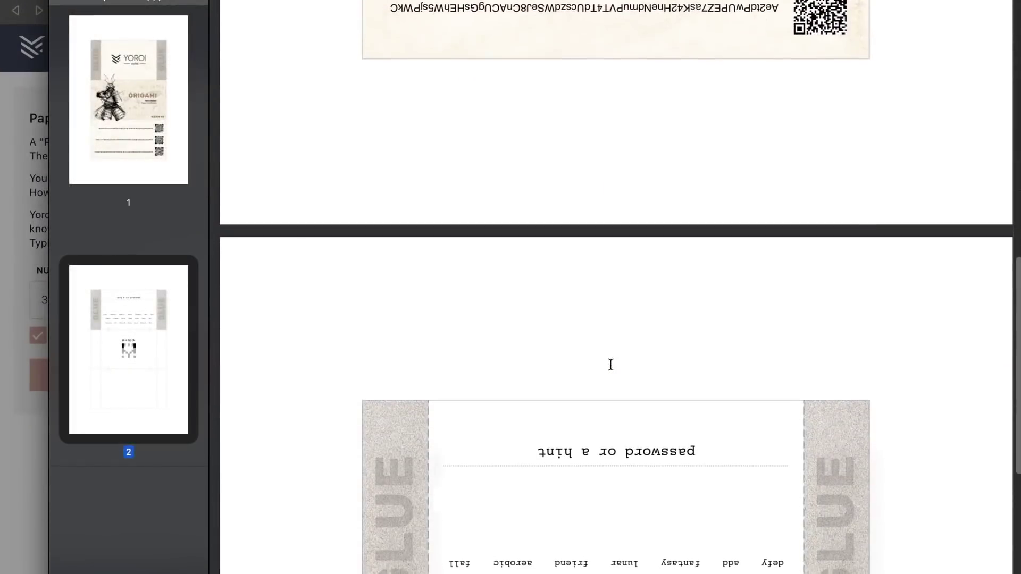
{"action": "scroll", "coordinate": [611, 364], "scroll_direction": "down", "scroll_amount": 3}
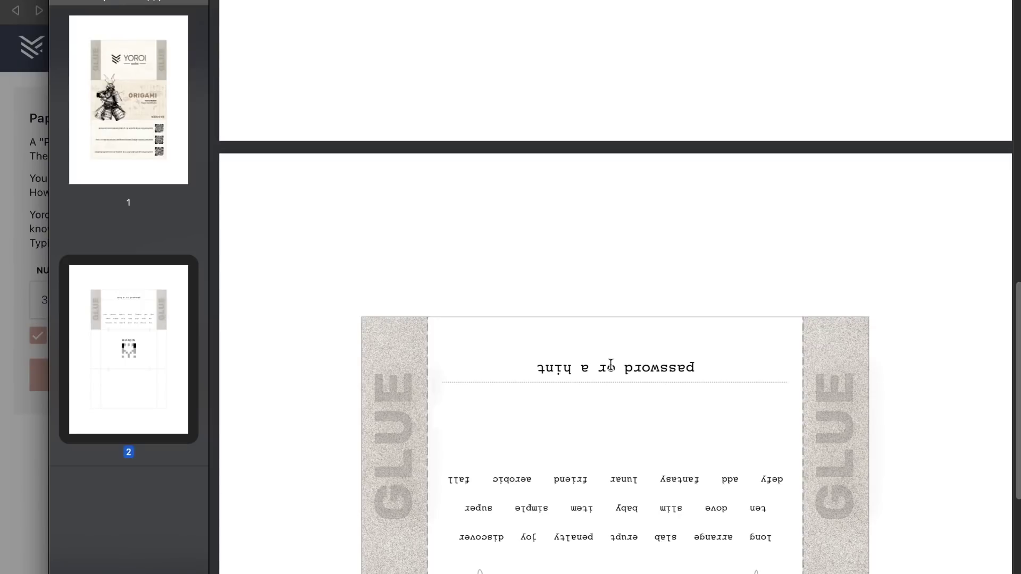
{"action": "scroll", "coordinate": [611, 365], "scroll_direction": "down", "scroll_amount": 8}
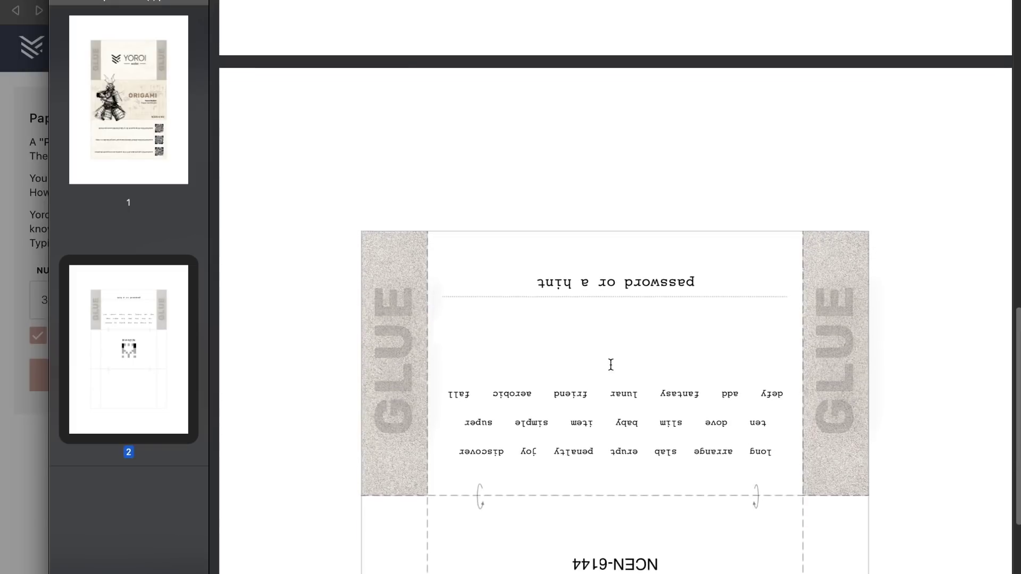
Rotate page 2 upright and compare its NCEN-6144 checksum with the page-1 cover.
{"action": "scroll", "coordinate": [765, 151], "scroll_direction": "down", "scroll_amount": 3}
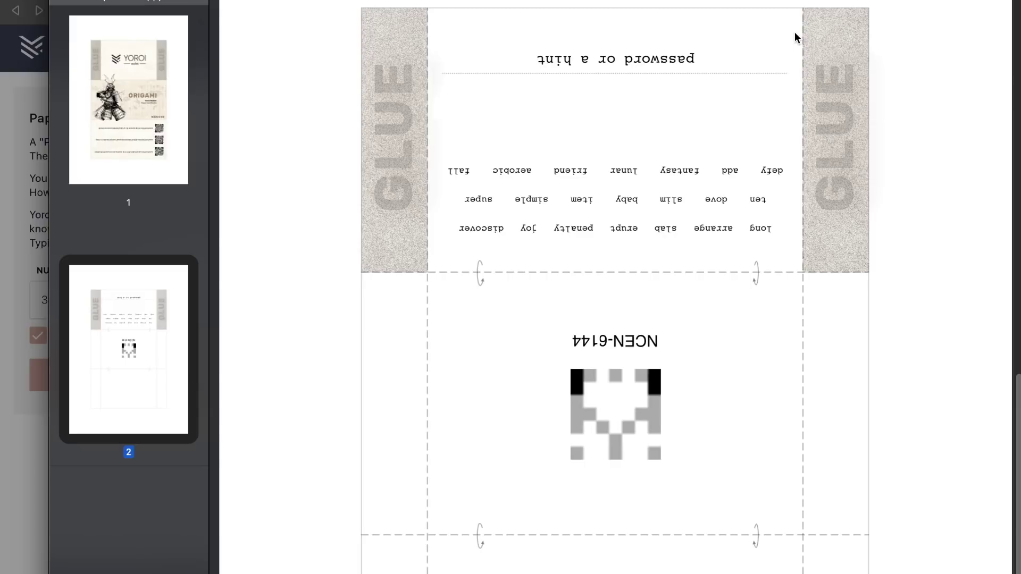
{"action": "key", "text": "super+l"}
{"action": "key", "text": "super+l"}
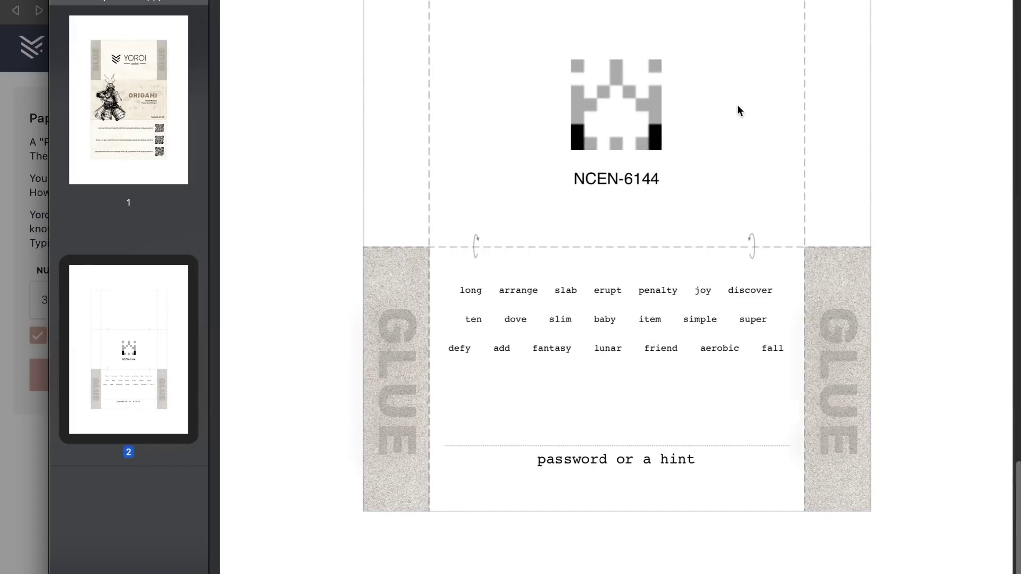
{"action": "scroll", "coordinate": [737, 109], "scroll_direction": "up", "scroll_amount": 2}
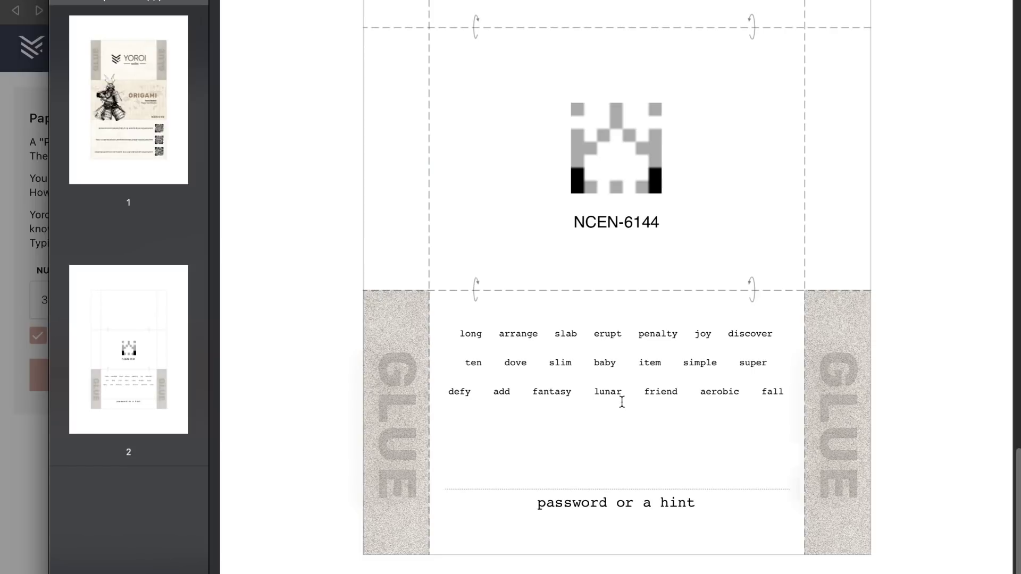
{"action": "scroll", "coordinate": [620, 401], "scroll_direction": "up", "scroll_amount": 3}
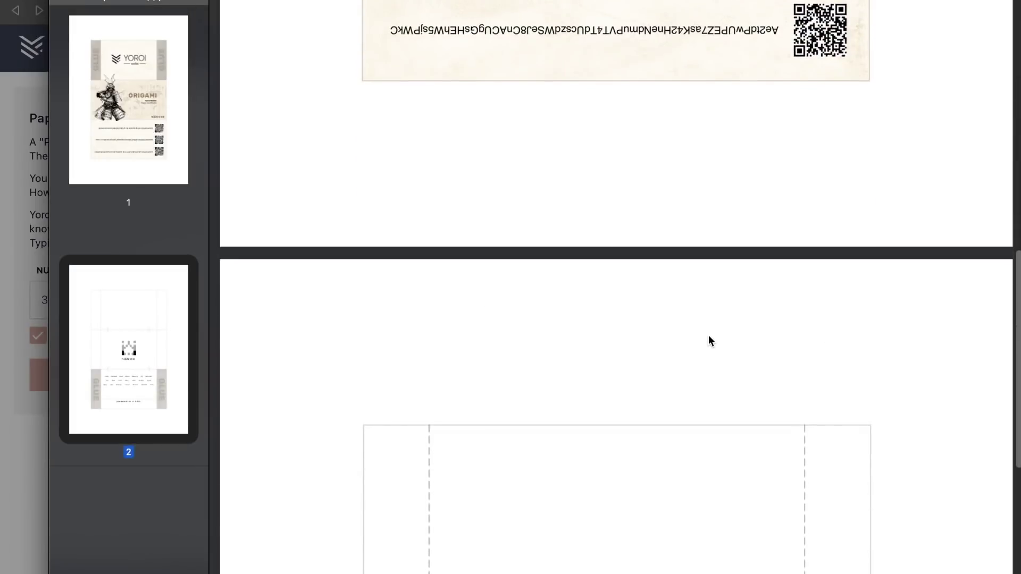
Back in Yoroi, open the Verify Yoroi Paper Wallet form, then close it unfilled.
{"action": "left_click", "coordinate": [18, 24]}
{"action": "left_click", "coordinate": [505, 373]}
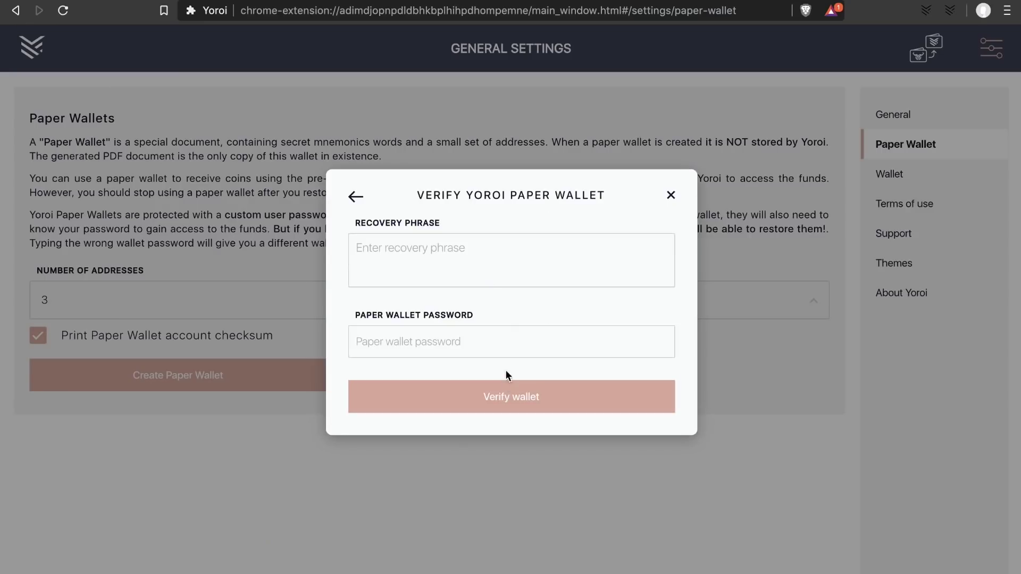
{"action": "left_click", "coordinate": [440, 253]}
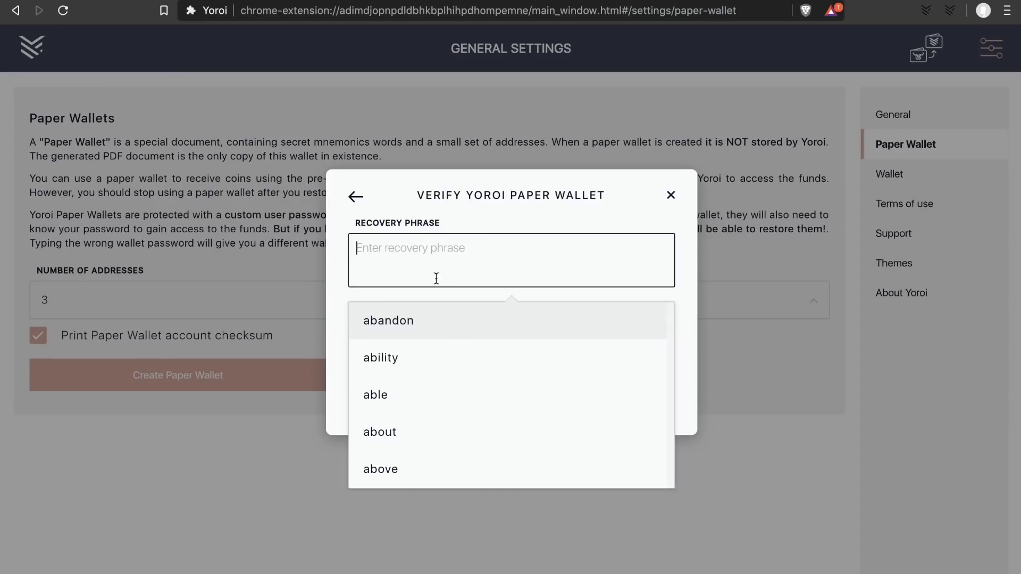
{"action": "key", "text": "Escape"}
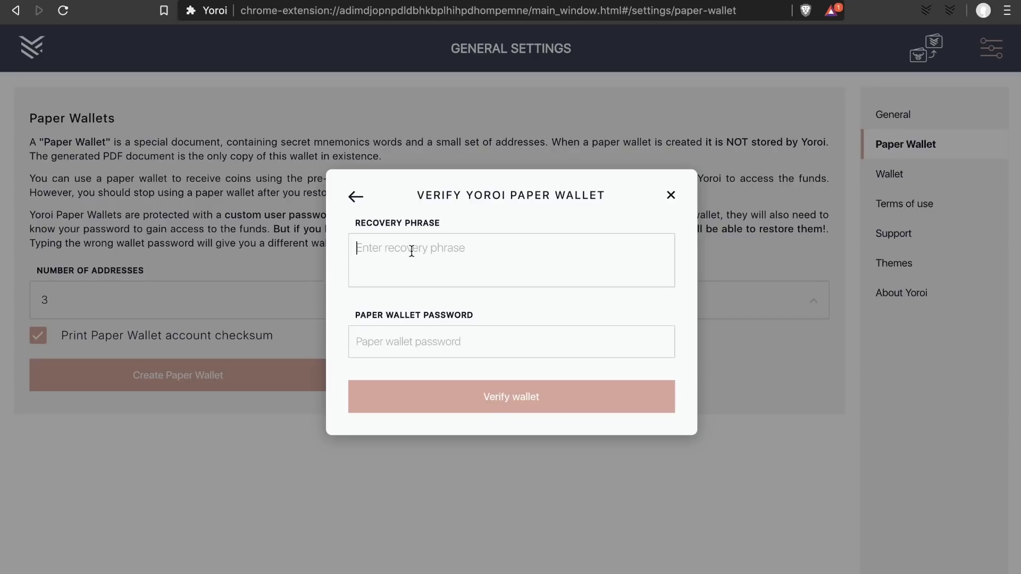
{"action": "left_click", "coordinate": [451, 337]}
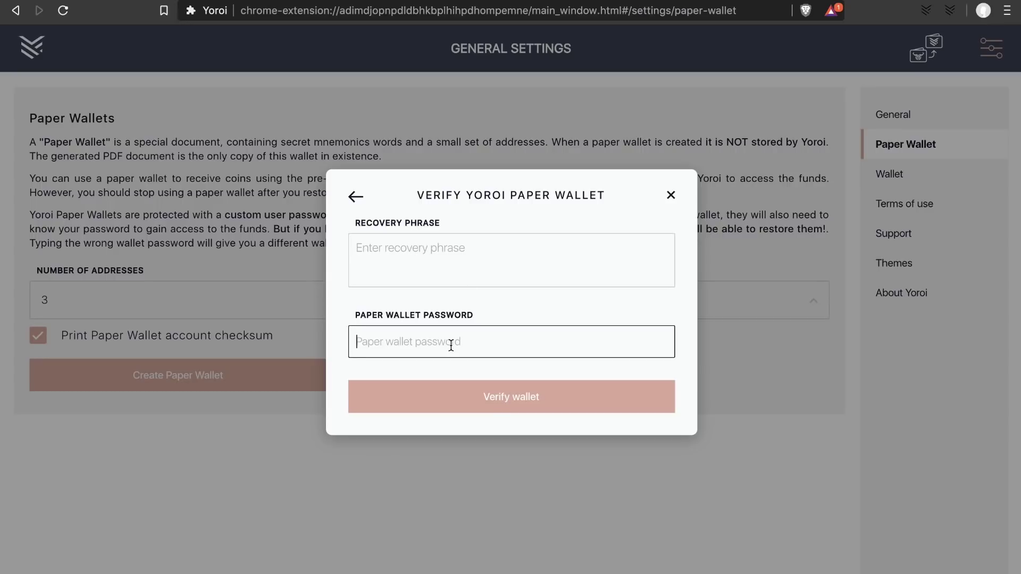
{"action": "left_click", "coordinate": [672, 197]}
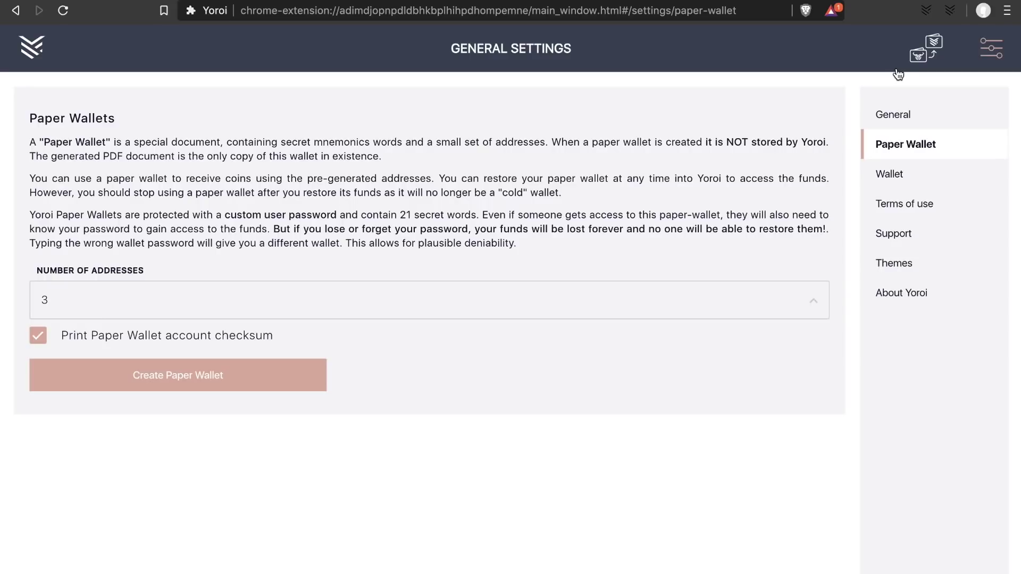
Open the Daedalus transfer page, browse Brave's menus and Manage People, then reach the extensions page.
{"action": "left_click", "coordinate": [928, 48]}
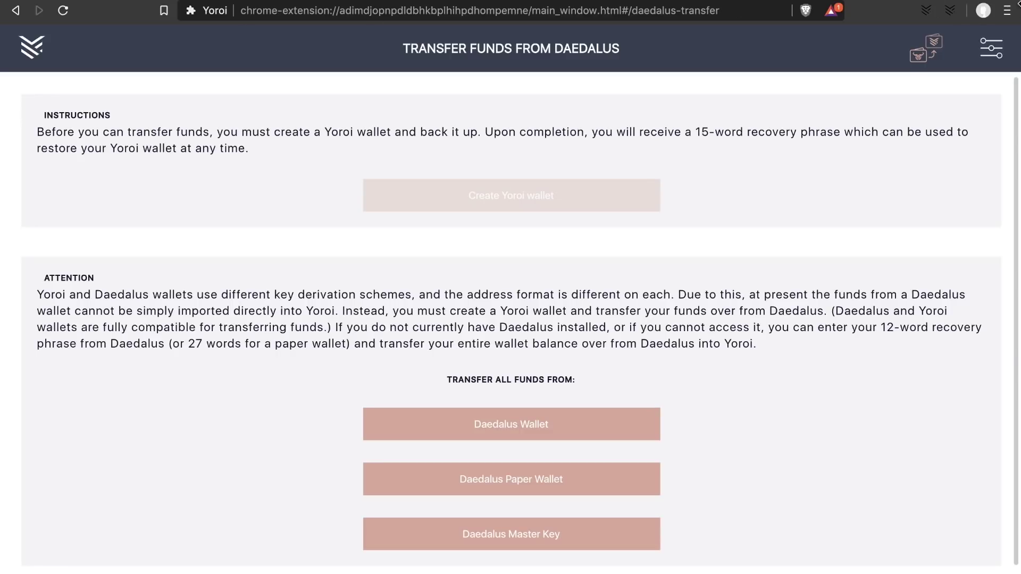
{"action": "left_click", "coordinate": [1007, 10]}
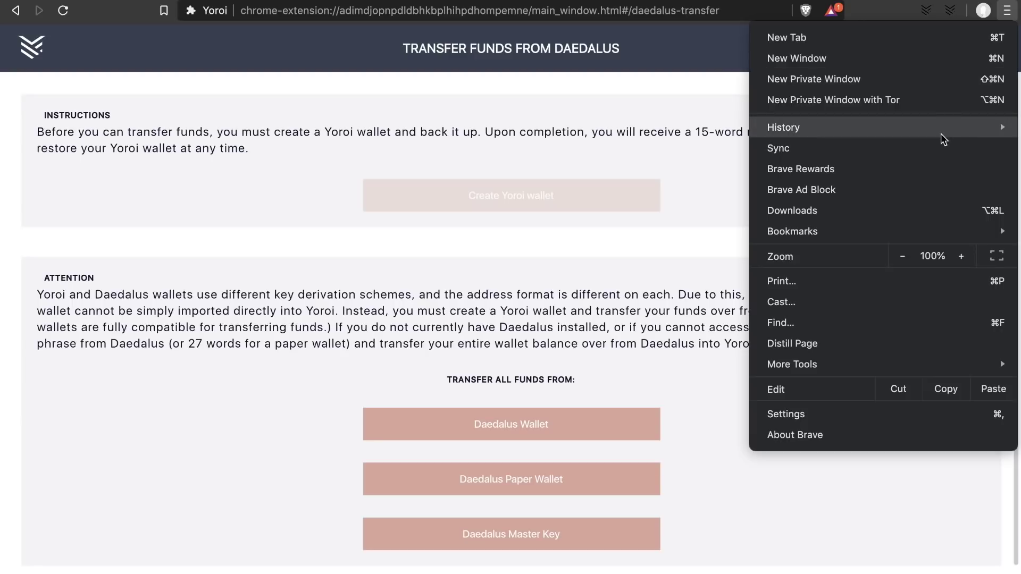
{"action": "left_click", "coordinate": [983, 10]}
{"action": "left_click", "coordinate": [983, 10]}
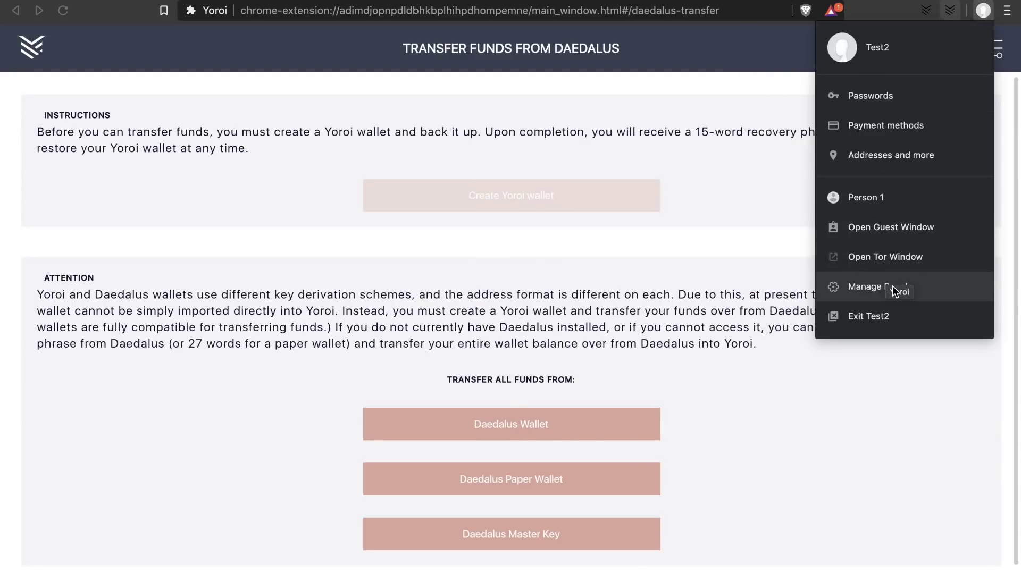
{"action": "left_click", "coordinate": [862, 292]}
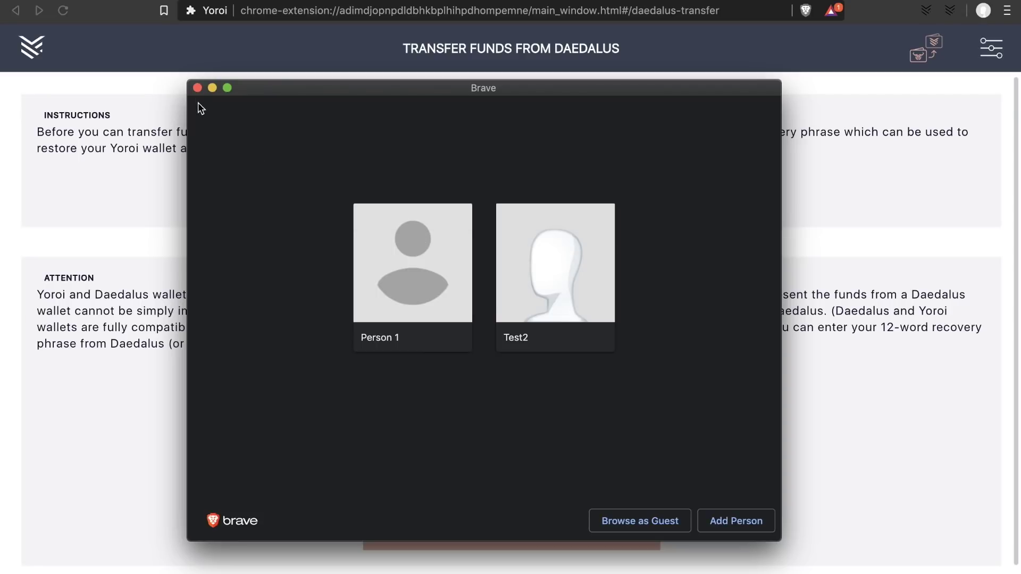
{"action": "left_click", "coordinate": [197, 88]}
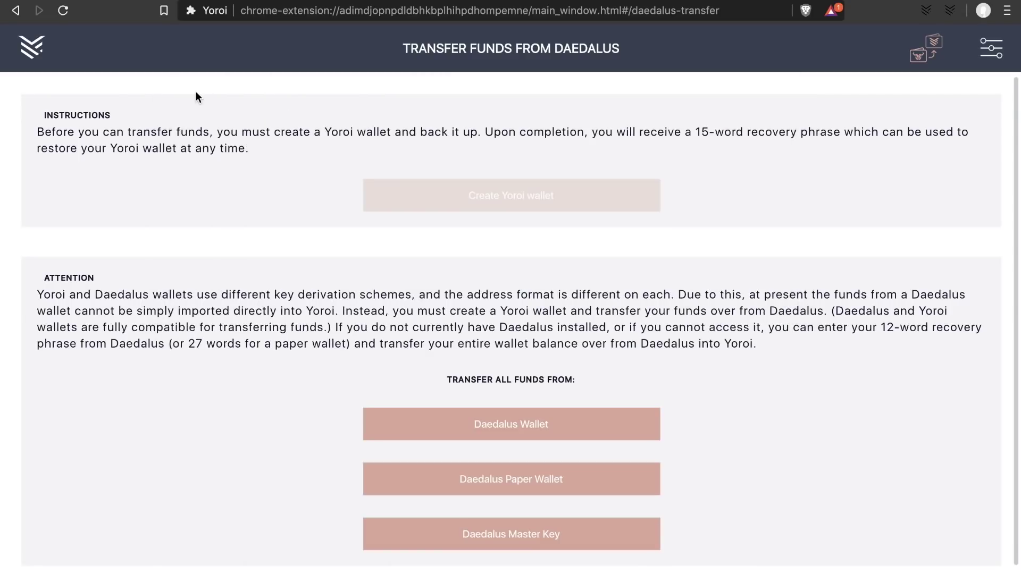
{"action": "key", "text": "super+w"}
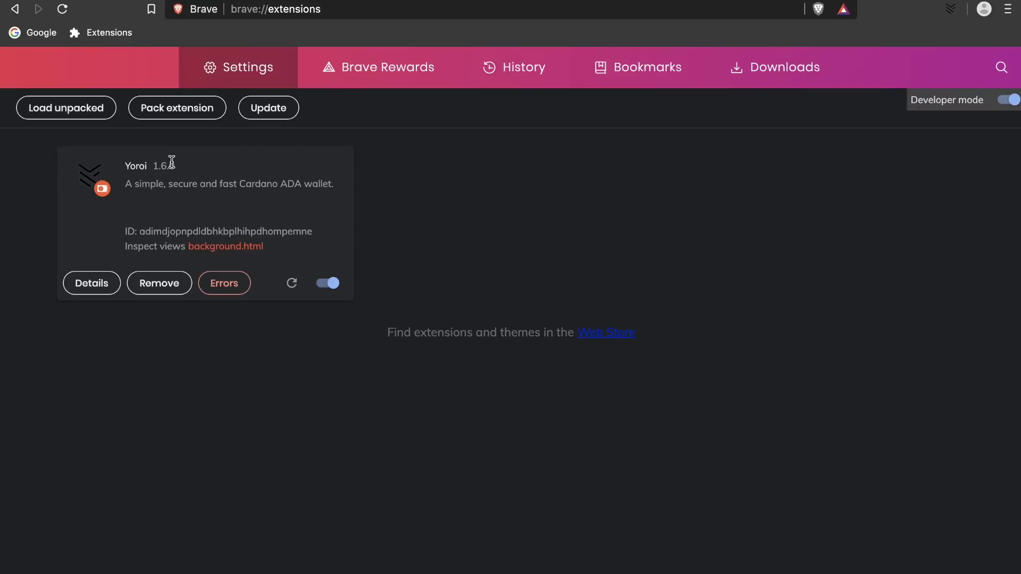
Select the 'Yoroi 1.6.0' extension title on brave://extensions.
{"action": "left_click_drag", "start_coordinate": [181, 166], "coordinate": [125, 164]}
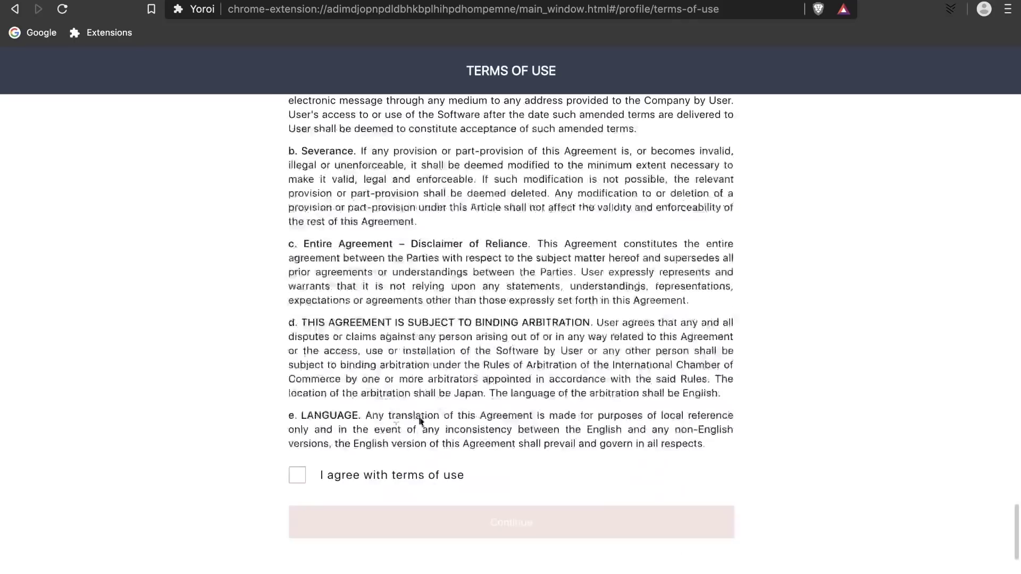
Accept the terms, choose Restore Yoroi Paper Wallet, and name the wallet 'test wallet'.
{"action": "left_click", "coordinate": [297, 475]}
{"action": "left_click", "coordinate": [348, 522]}
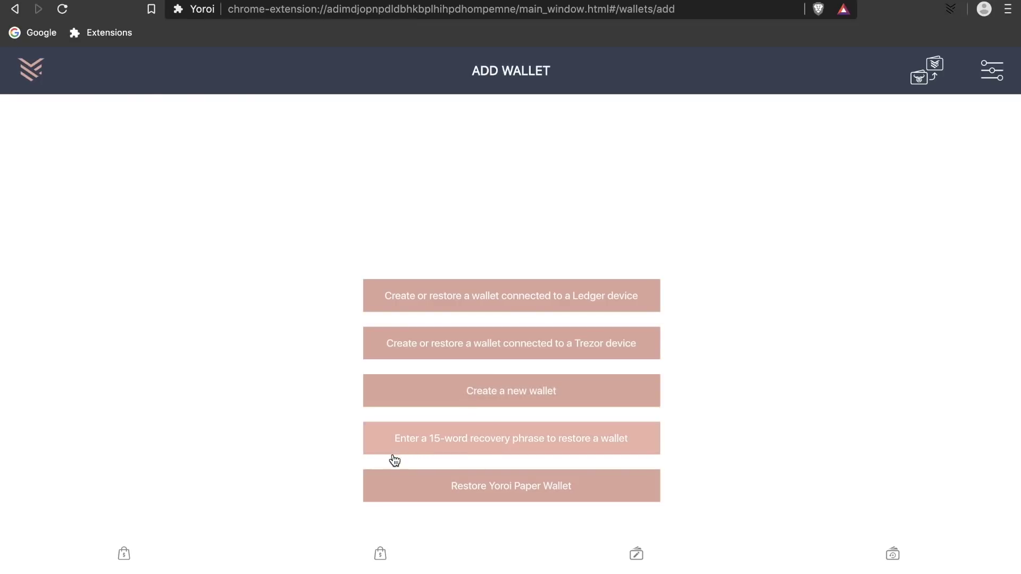
{"action": "left_click", "coordinate": [481, 501]}
{"action": "left_click", "coordinate": [293, 158]}
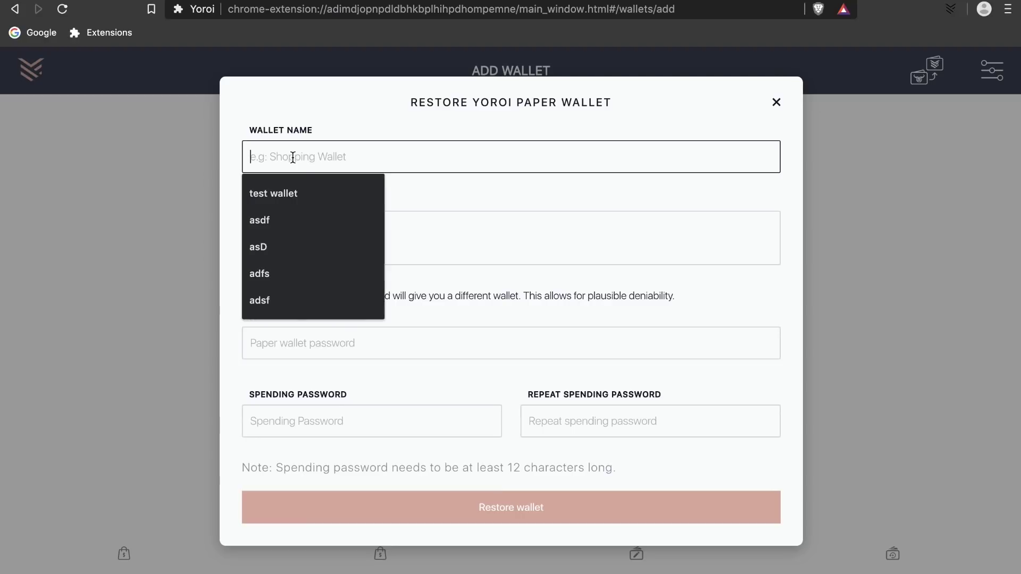
{"action": "left_click", "coordinate": [296, 196]}
Enter all 21 recovery words, copied from the certificate PDF, into the recovery phrase.
{"action": "left_click", "coordinate": [320, 224]}
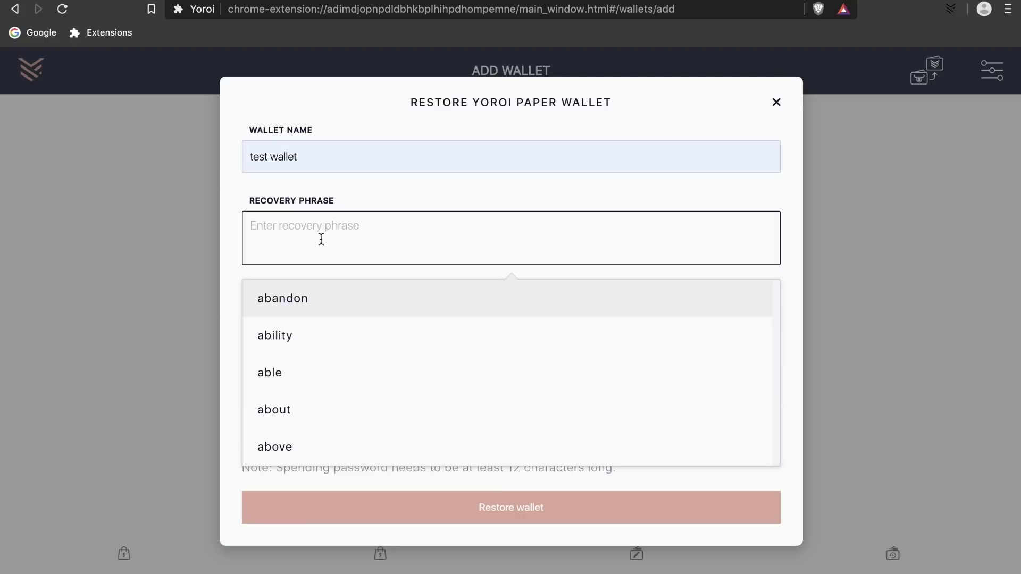
{"action": "key", "text": "super+Tab"}
{"action": "scroll", "coordinate": [457, 405], "scroll_direction": "down", "scroll_amount": 10}
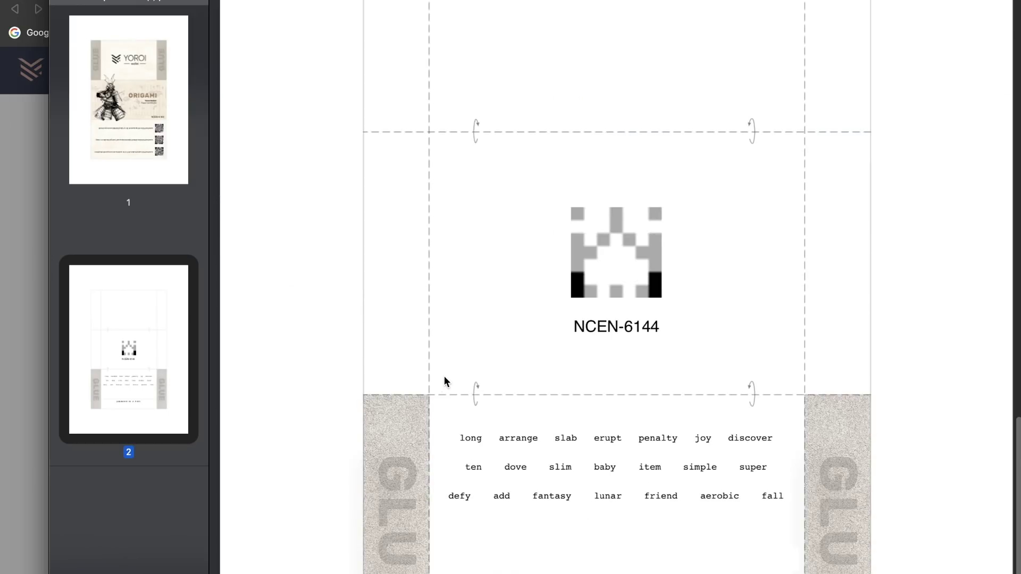
{"action": "scroll", "coordinate": [444, 377], "scroll_direction": "down", "scroll_amount": 5}
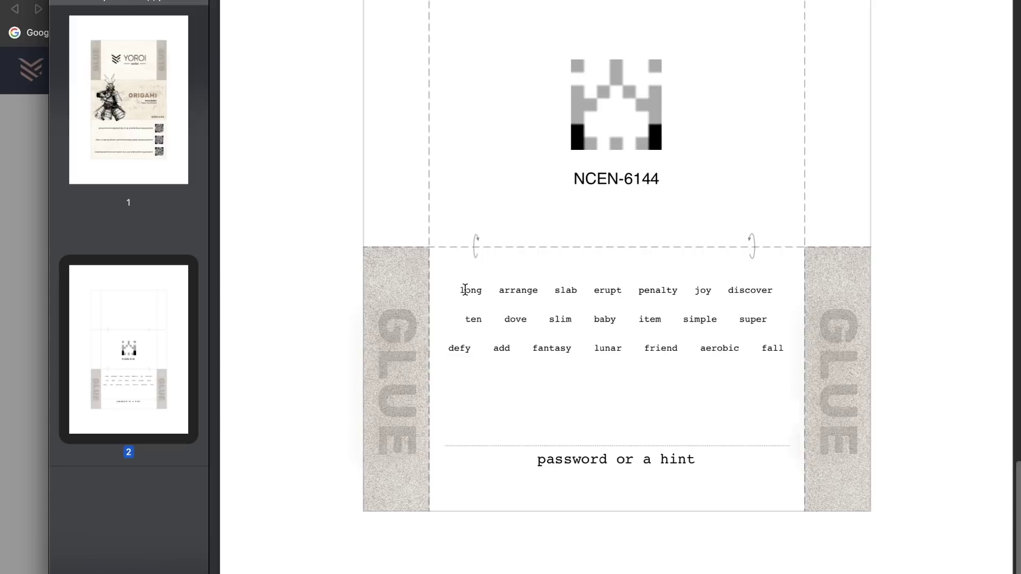
{"action": "key", "text": "super+Tab"}
{"action": "key", "text": "Return"}
{"action": "key", "text": "Return"}
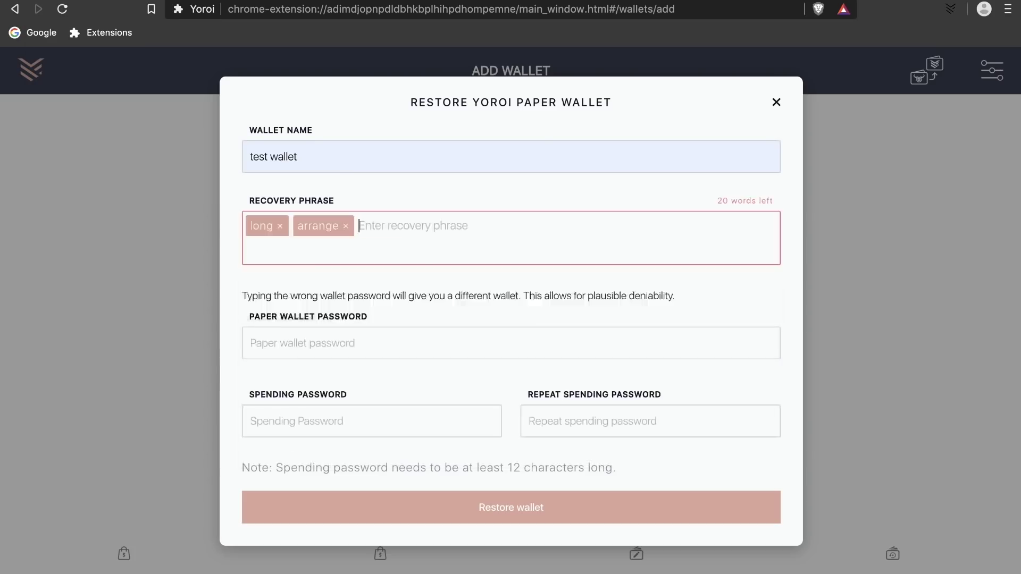
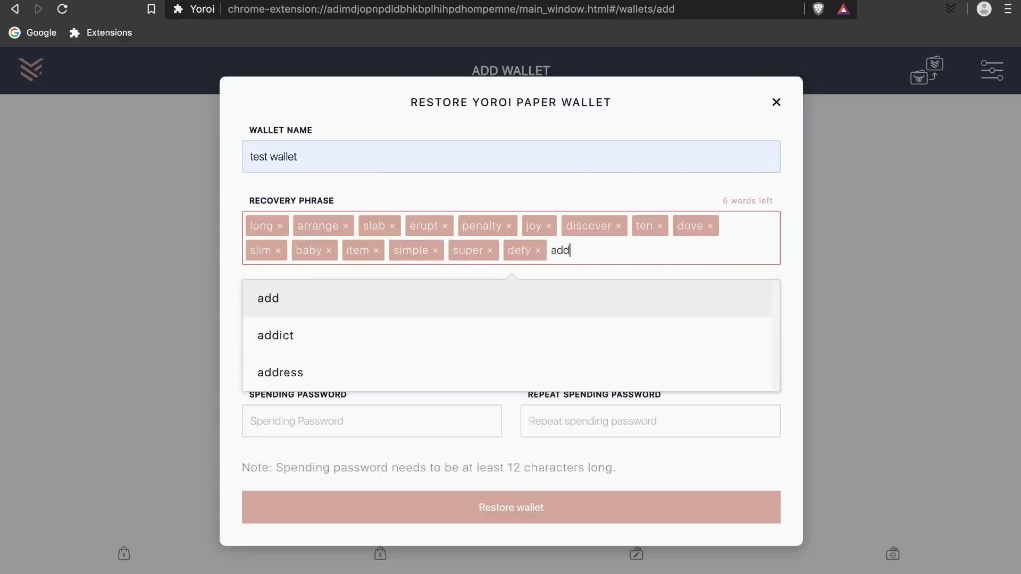
{"action": "key", "text": "Tab"}
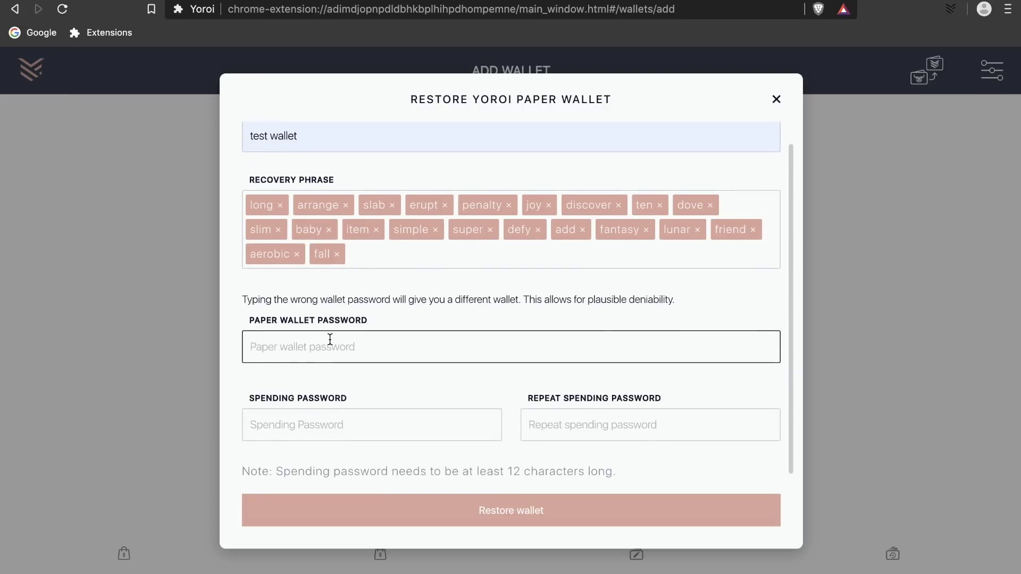
Enter the paper wallet password and fill in both spending password fields.
{"action": "type", "text": "********"}
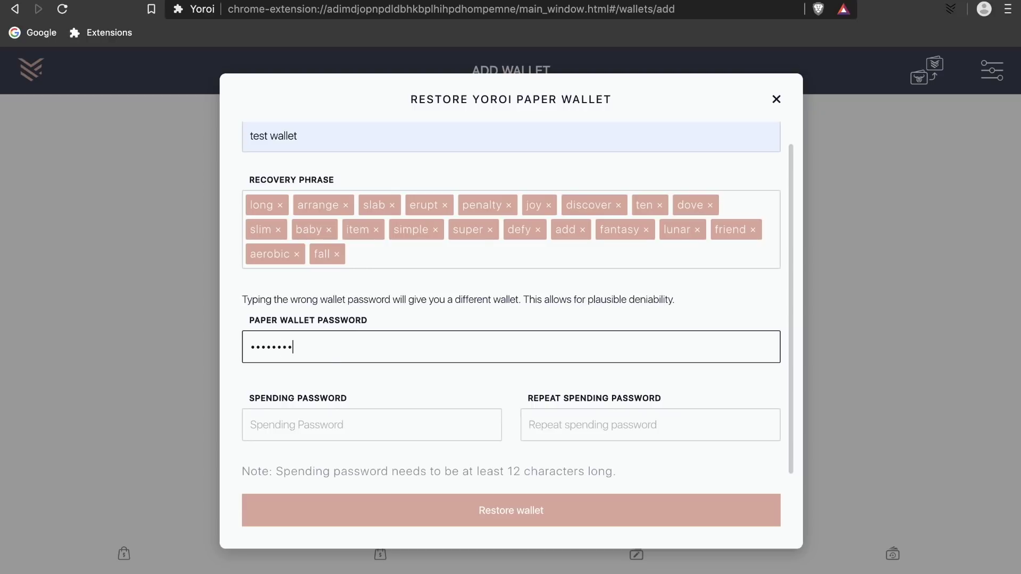
{"action": "type", "text": "****"}
{"action": "left_click_drag", "start_coordinate": [332, 352], "coordinate": [241, 354]}
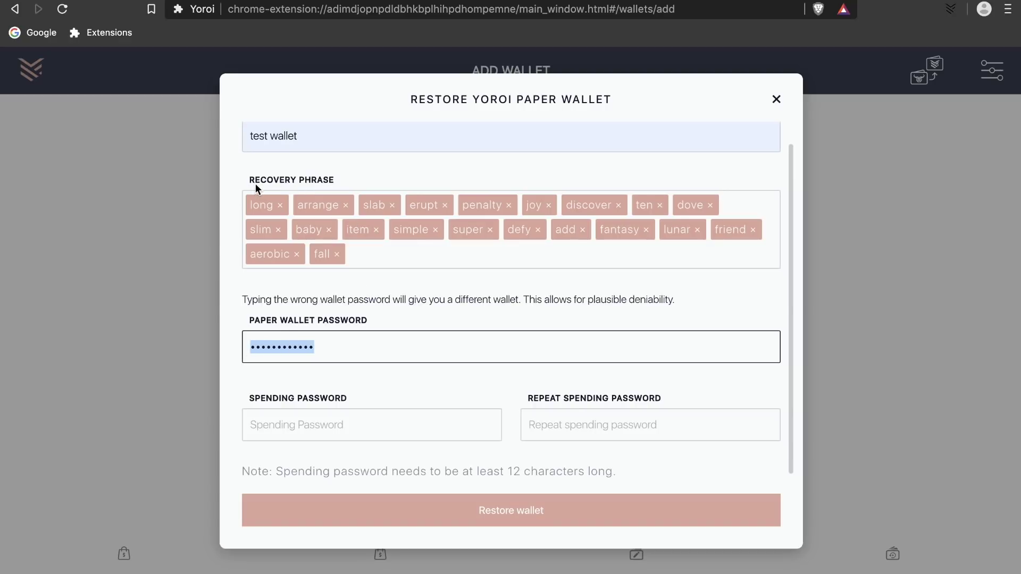
{"action": "left_click", "coordinate": [299, 426]}
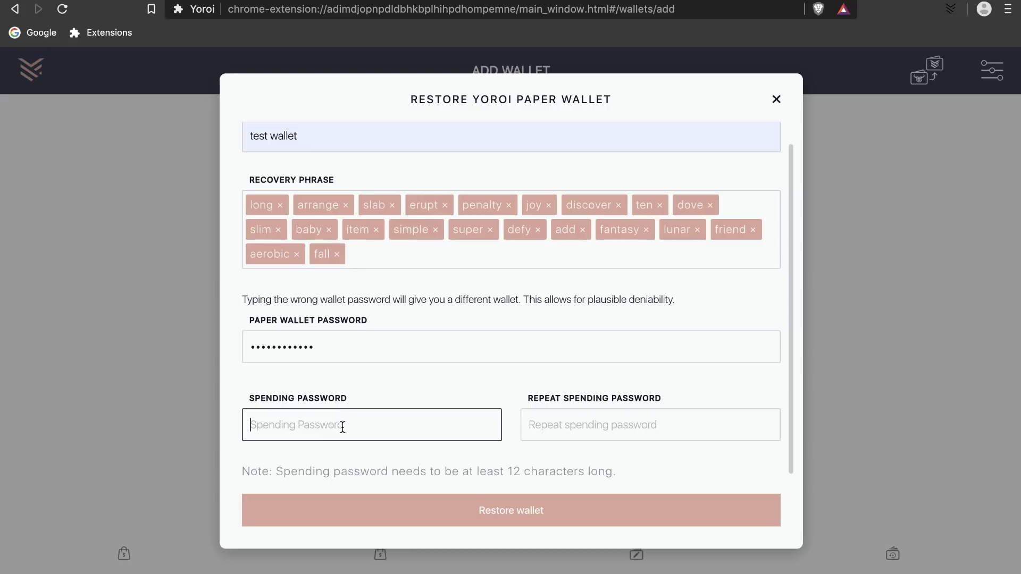
{"action": "type", "text": "••••••••••••"}
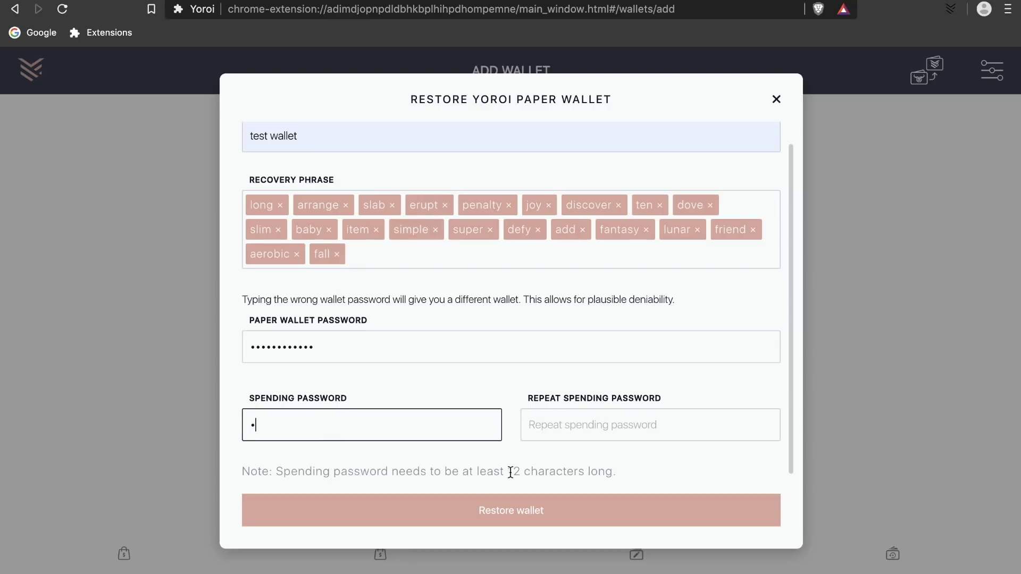
{"action": "left_click", "coordinate": [562, 427]}
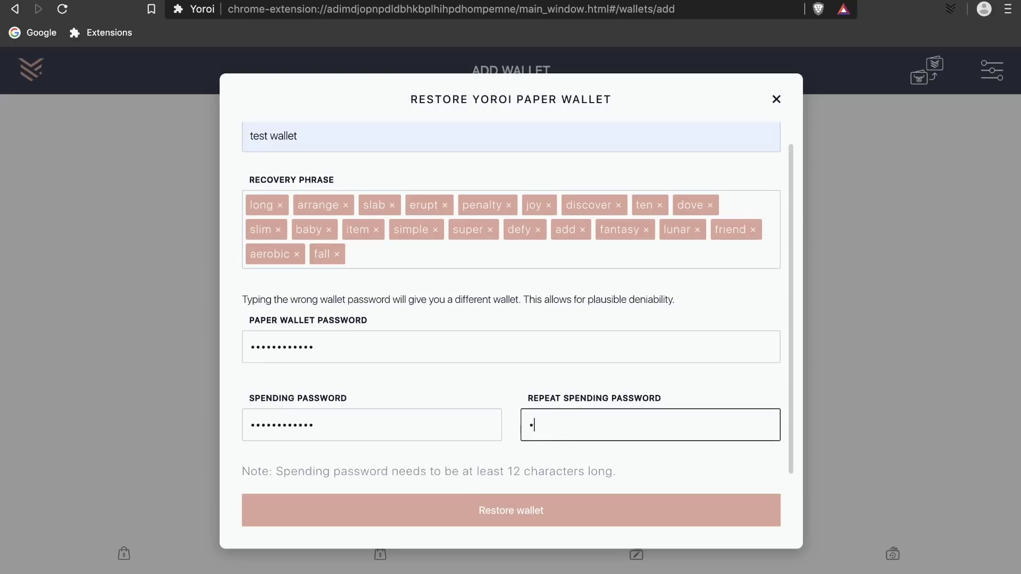
{"action": "type", "text": "••••••••••••"}
Retype both spending passwords so they match and restore, reaching checksum NCEN-6144.
{"action": "left_click", "coordinate": [319, 354]}
{"action": "double_click", "coordinate": [320, 354]}
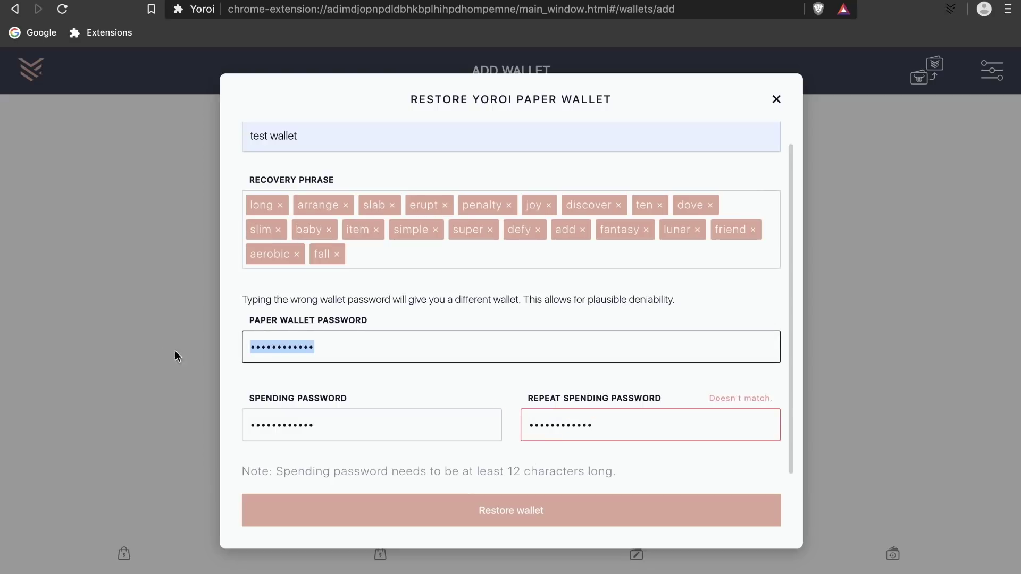
{"action": "double_click", "coordinate": [602, 429]}
{"action": "type", "text": "••••••••••••"}
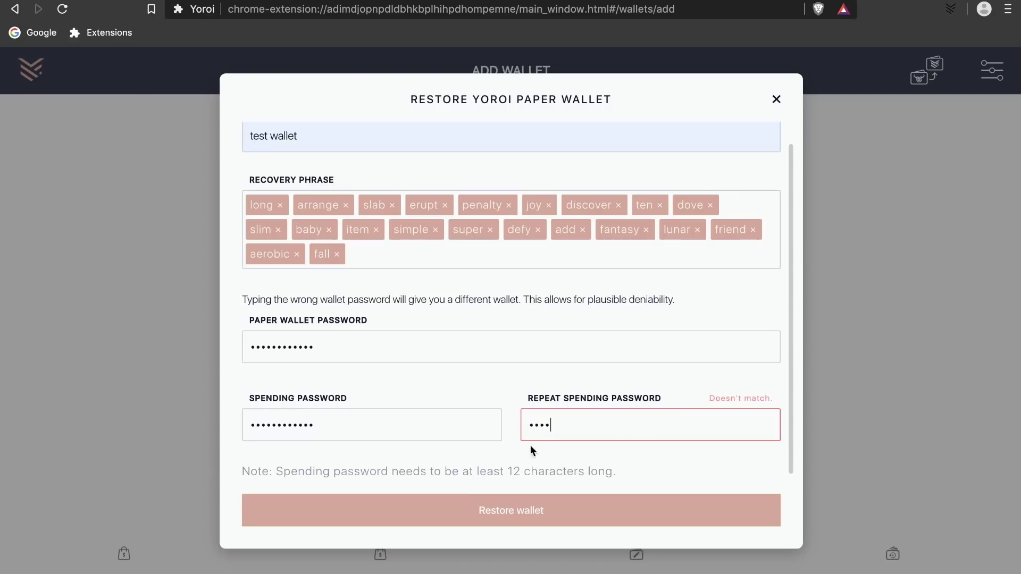
{"action": "double_click", "coordinate": [420, 429]}
{"action": "key", "text": "BackSpace"}
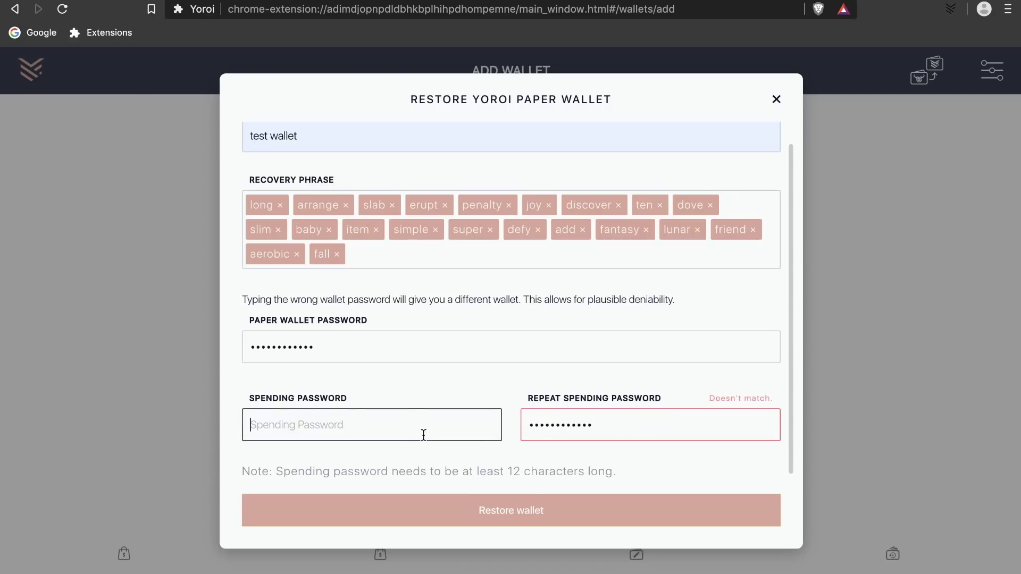
{"action": "type", "text": "••••••••••••"}
{"action": "left_click", "coordinate": [456, 506]}
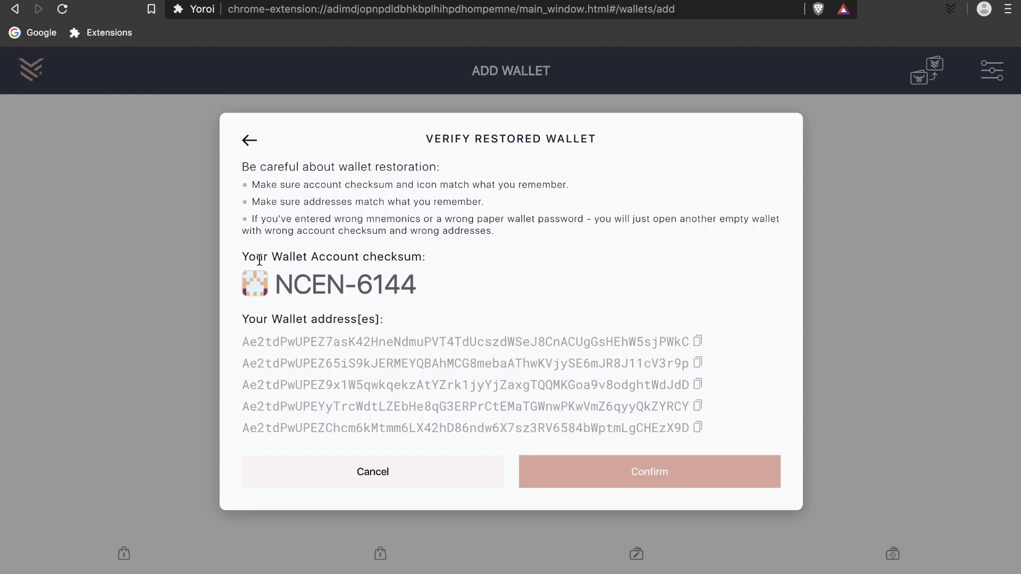
{"action": "left_click_drag", "start_coordinate": [244, 258], "coordinate": [277, 284]}
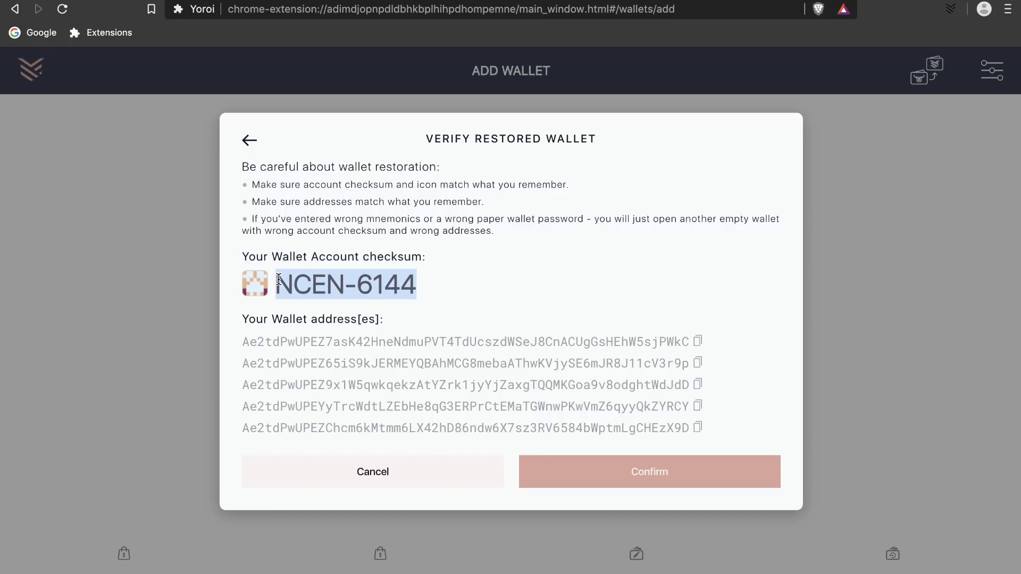
{"action": "key", "text": "super+Tab"}
{"action": "scroll", "coordinate": [565, 321], "scroll_direction": "up", "scroll_amount": 5}
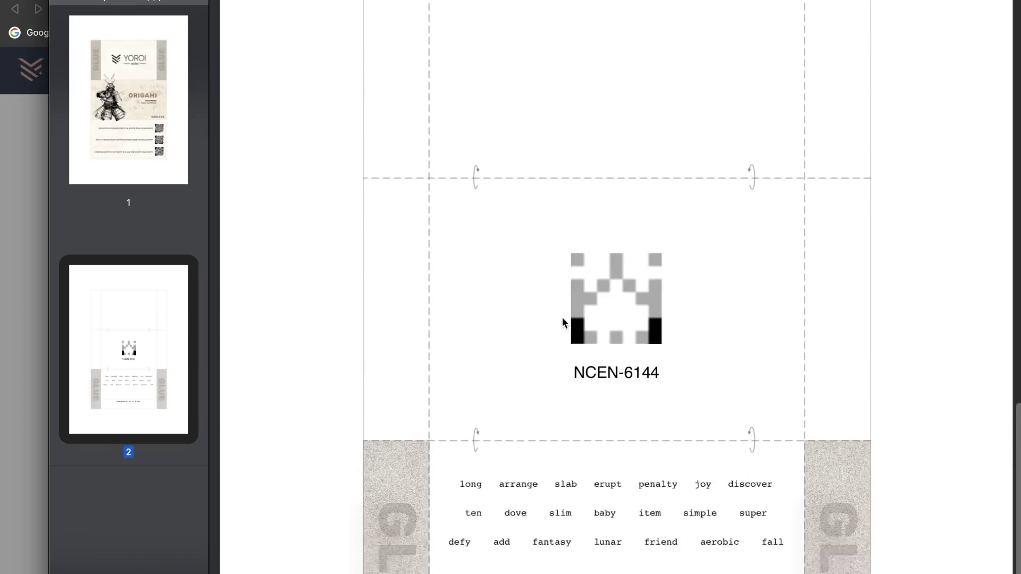
{"action": "key", "text": "super+a"}
{"action": "left_click", "coordinate": [645, 417]}
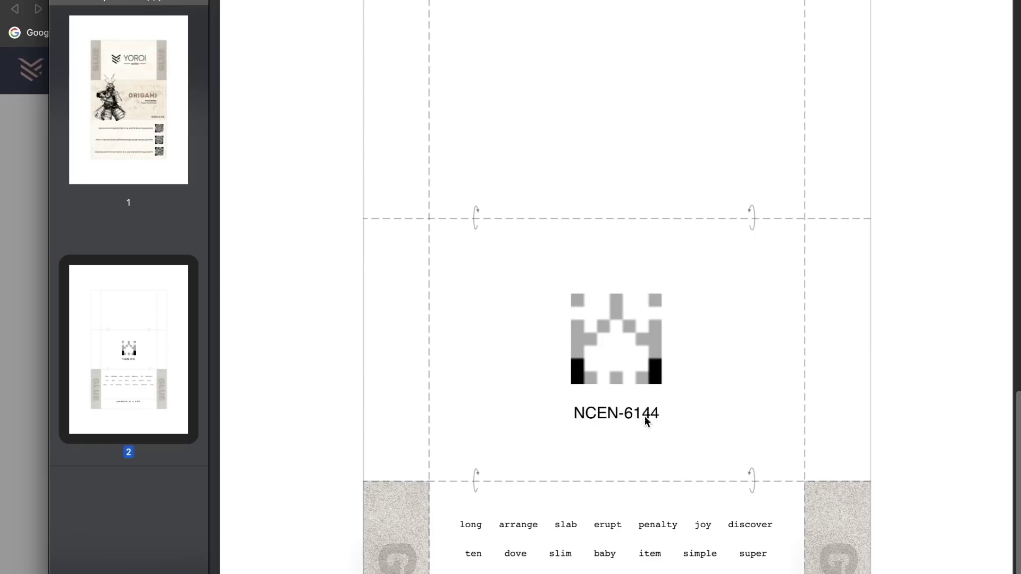
{"action": "key", "text": "super+Tab"}
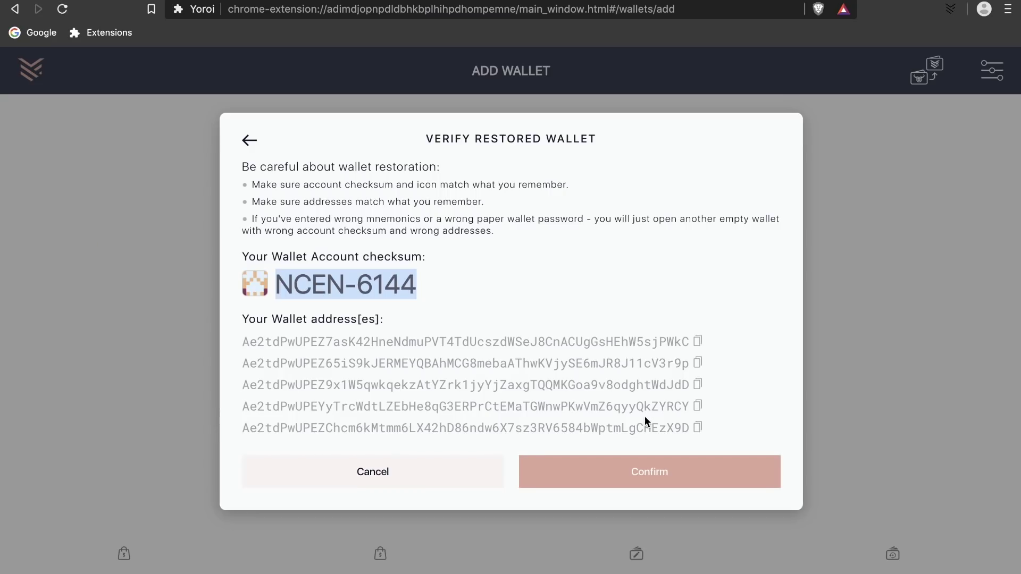
{"action": "key", "text": "super+Tab"}
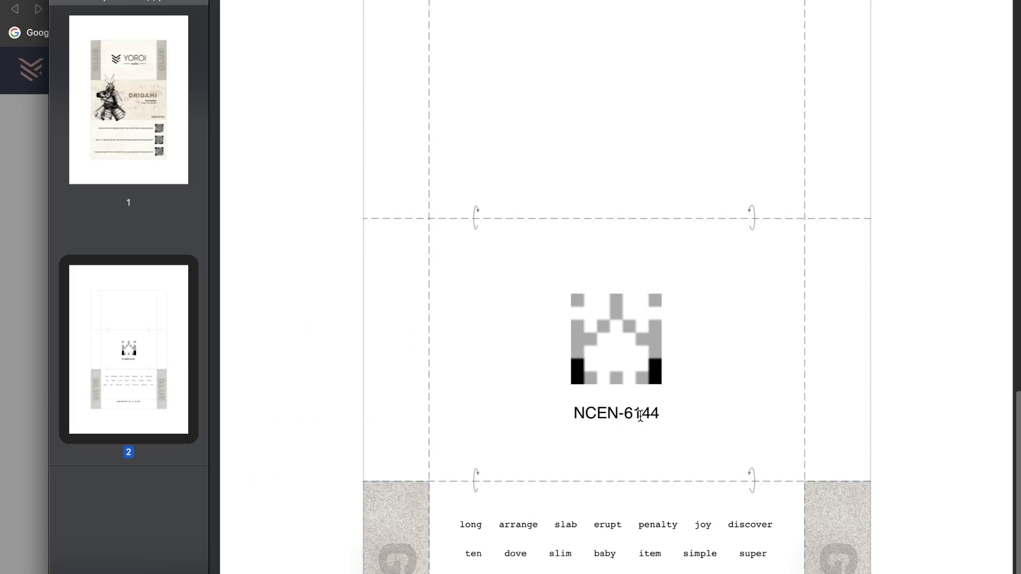
{"action": "key", "text": "super+Tab"}
{"action": "left_click", "coordinate": [358, 280]}
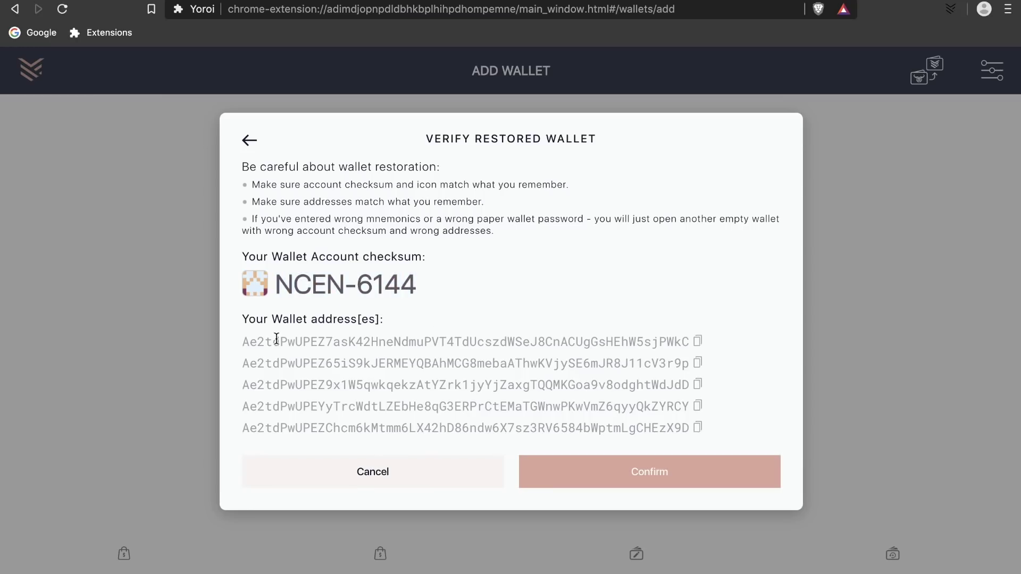
{"action": "left_click_drag", "start_coordinate": [280, 342], "coordinate": [578, 346]}
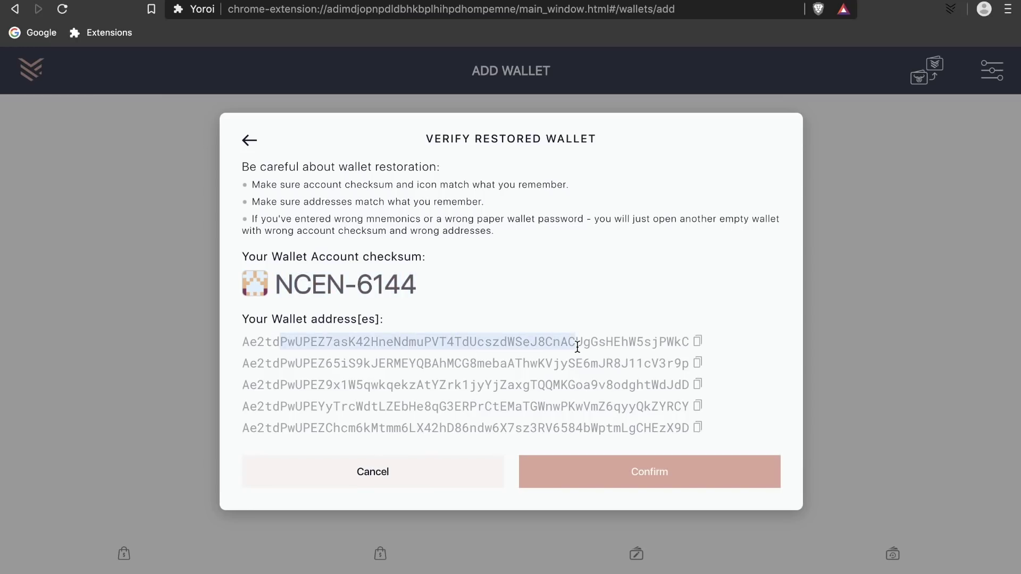
{"action": "left_click", "coordinate": [634, 467]}
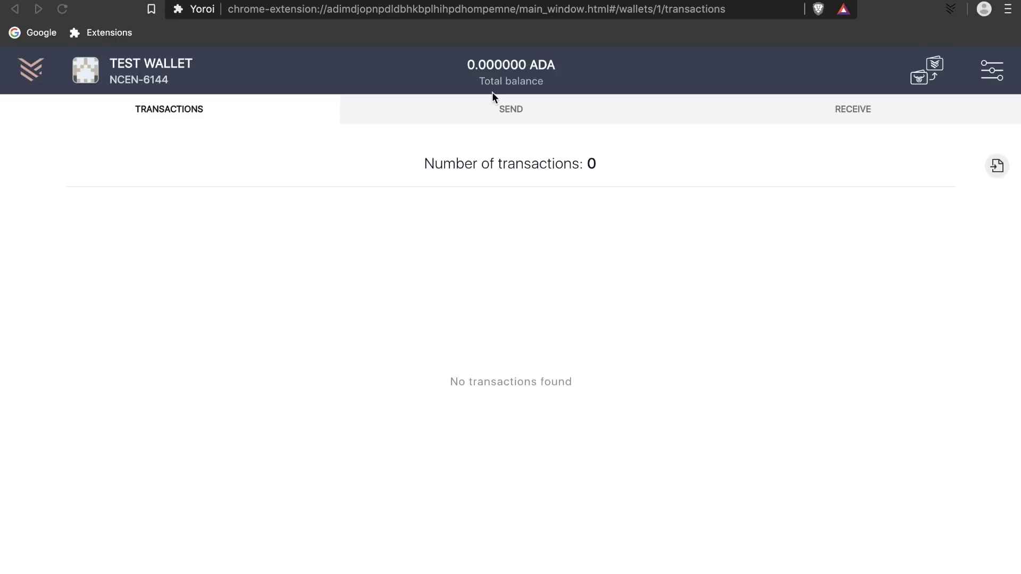
Open TEST WALLET's send form and focus the Receiver address field without saved suggestions.
{"action": "left_click", "coordinate": [469, 106]}
{"action": "left_click", "coordinate": [299, 199]}
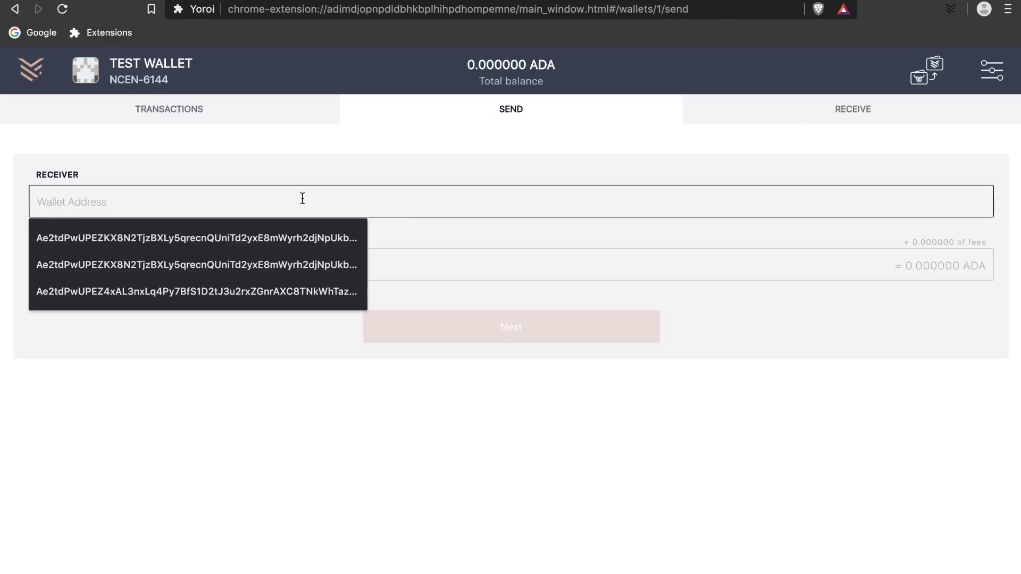
{"action": "left_click", "coordinate": [405, 392]}
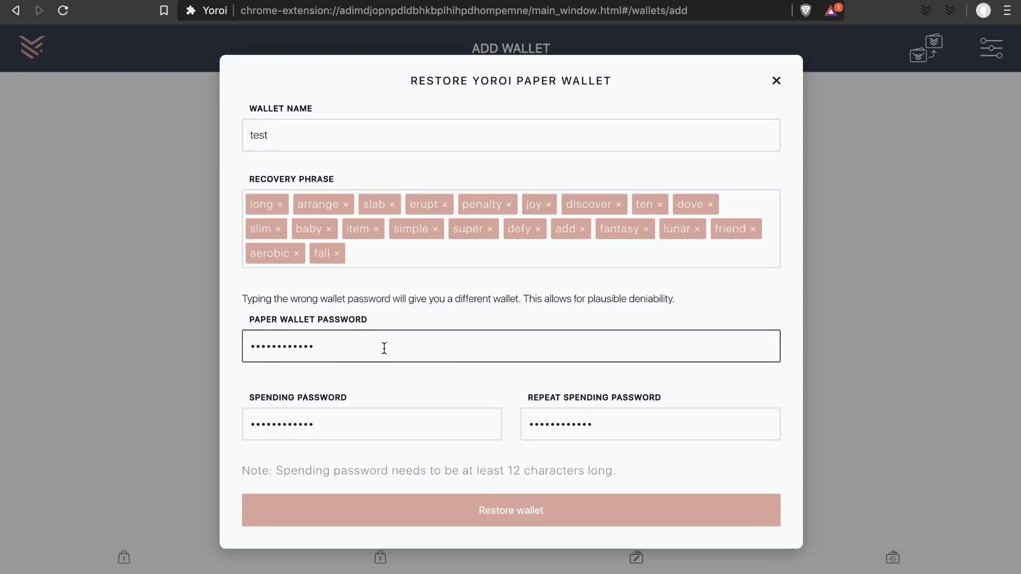
Restore the paper wallet, check the checksum THXA-0562, then back out to the restore form.
{"action": "left_click", "coordinate": [445, 512]}
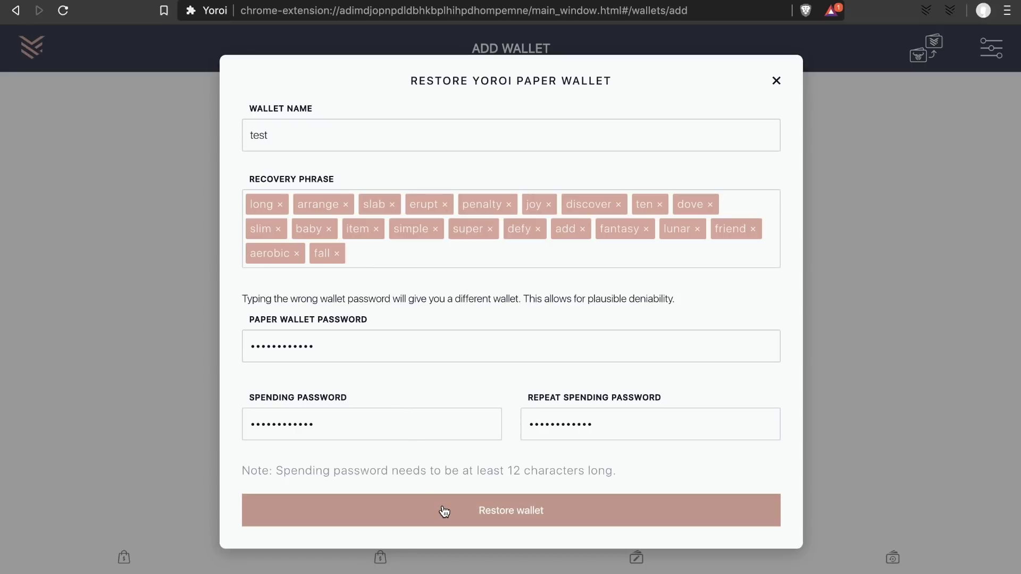
{"action": "left_click_drag", "start_coordinate": [276, 275], "coordinate": [425, 280]}
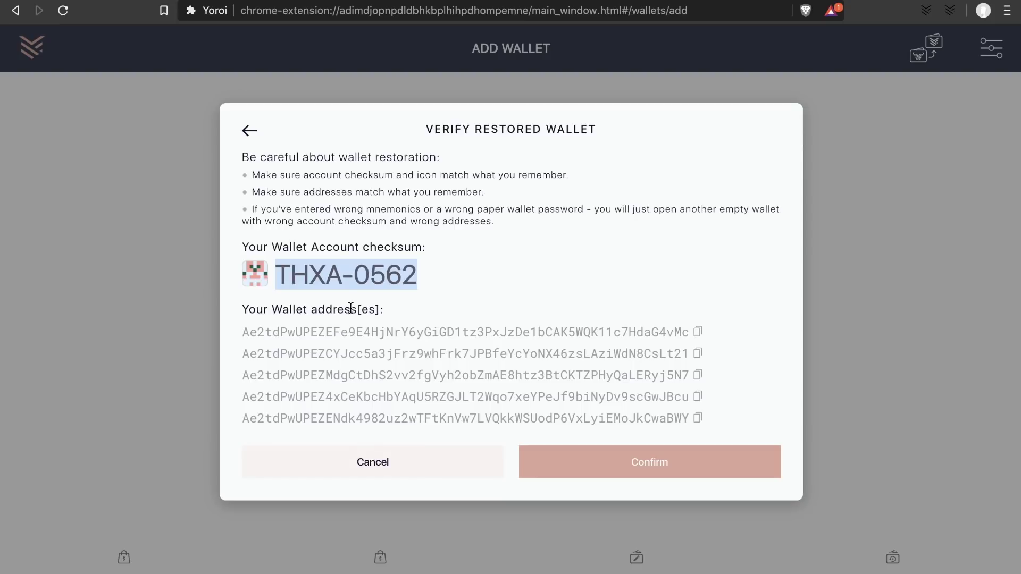
{"action": "left_click_drag", "start_coordinate": [276, 274], "coordinate": [429, 281]}
{"action": "left_click", "coordinate": [407, 458]}
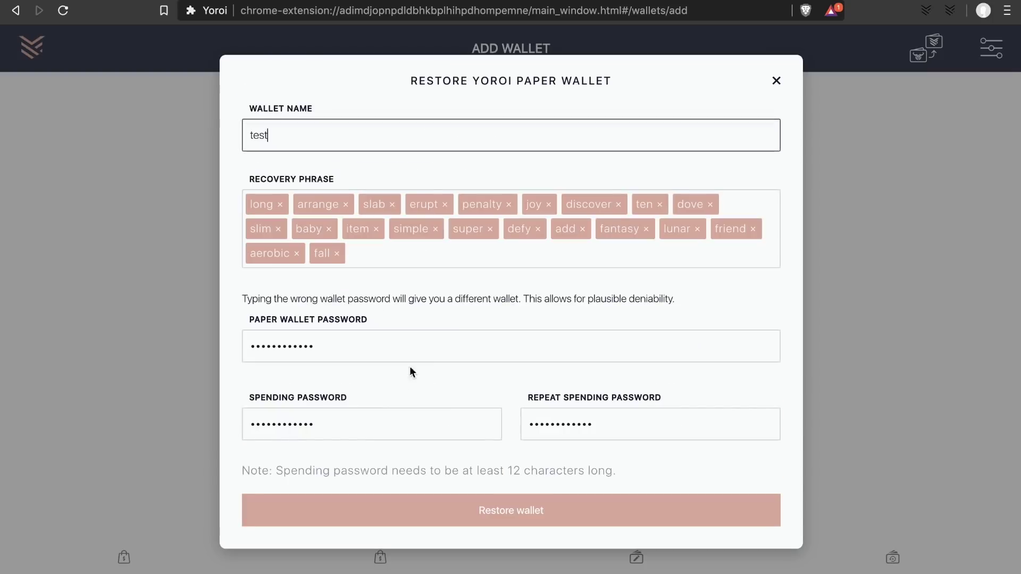
Alter the Paper Wallet Password and restore again, comparing the checksum against NCEN-6144.
{"action": "left_click", "coordinate": [385, 337]}
{"action": "left_click", "coordinate": [522, 512]}
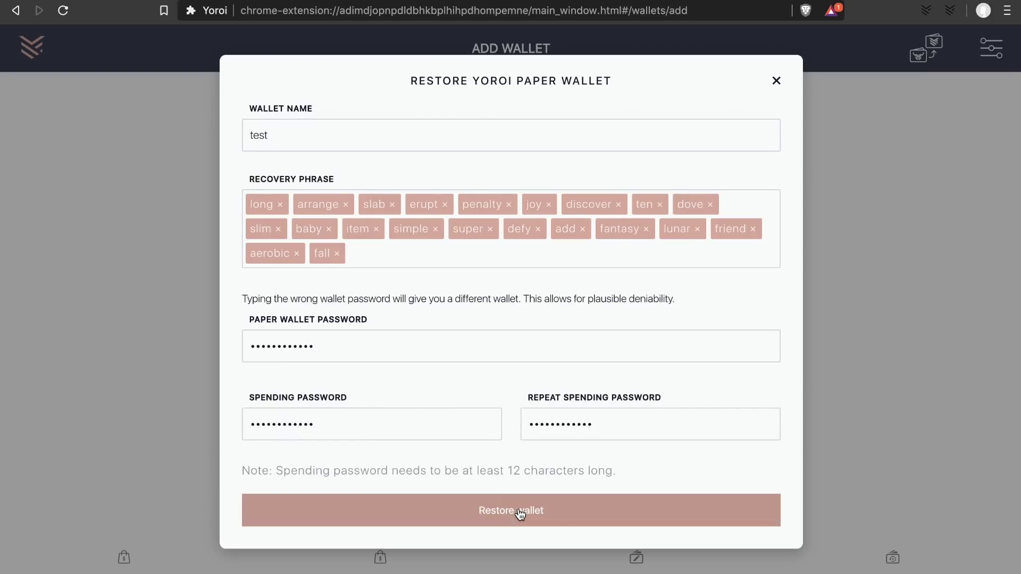
{"action": "left_click_drag", "start_coordinate": [273, 276], "coordinate": [413, 277]}
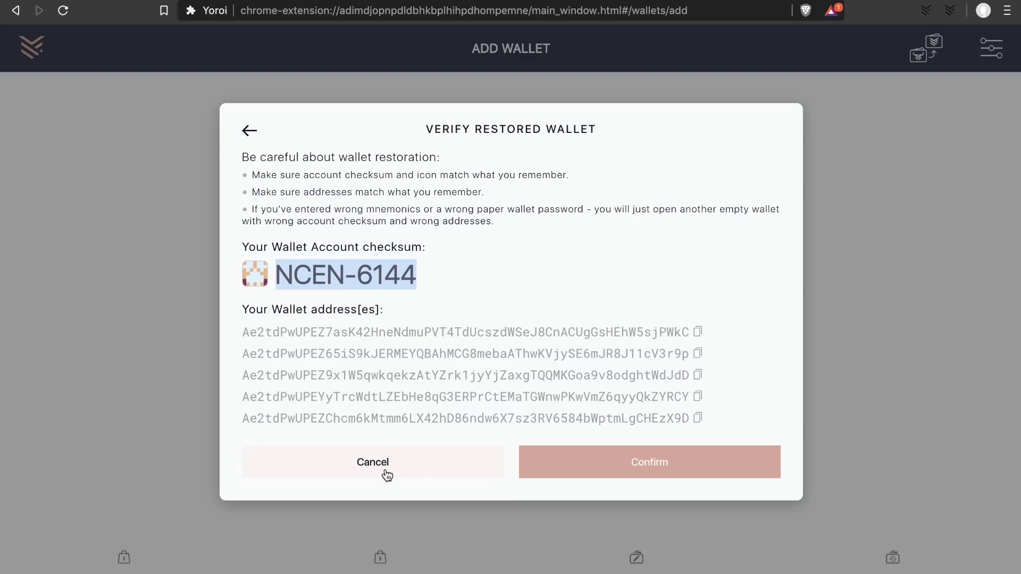
{"action": "left_click", "coordinate": [387, 475]}
{"action": "left_click", "coordinate": [373, 339]}
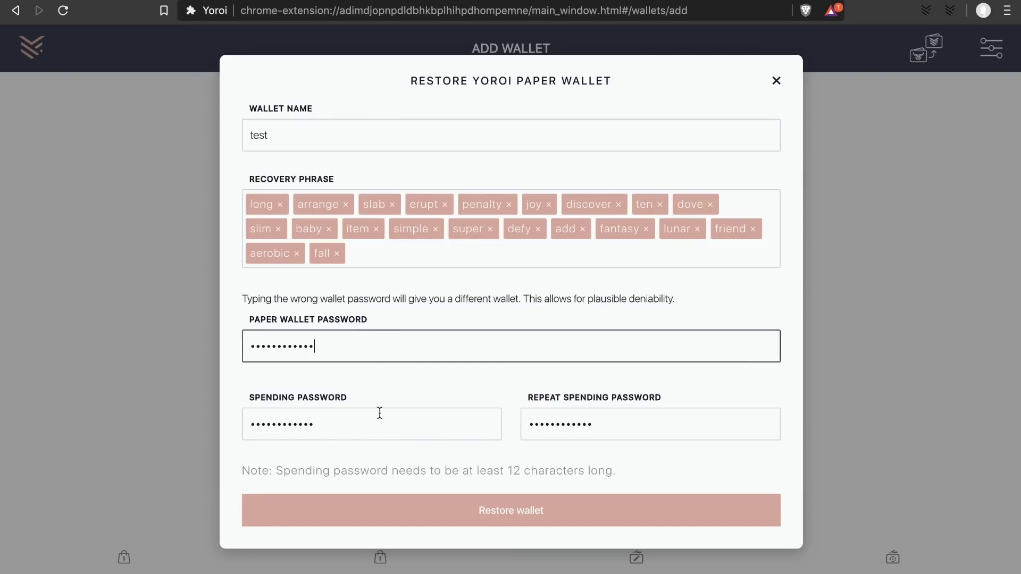
{"action": "left_click", "coordinate": [402, 497]}
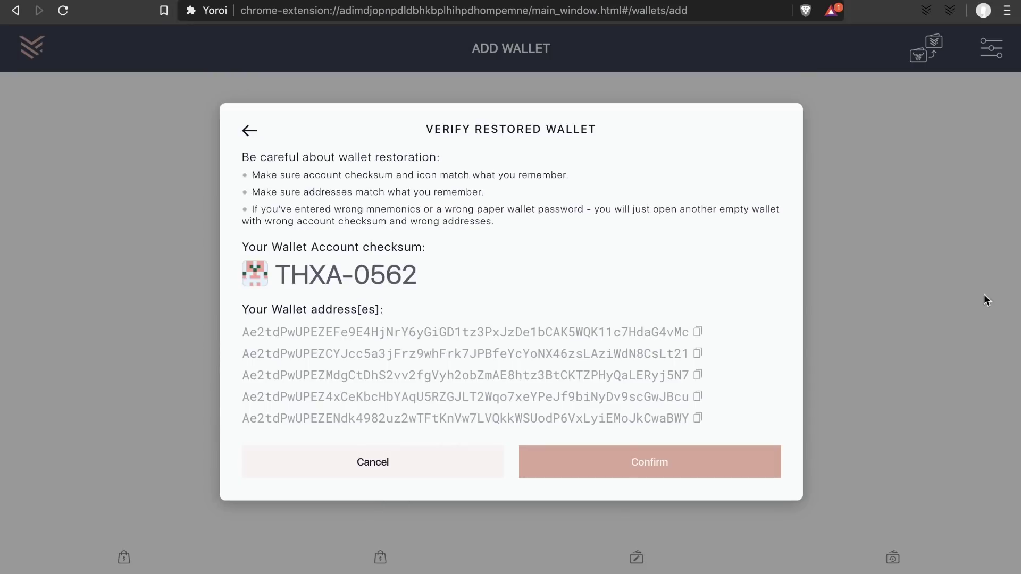